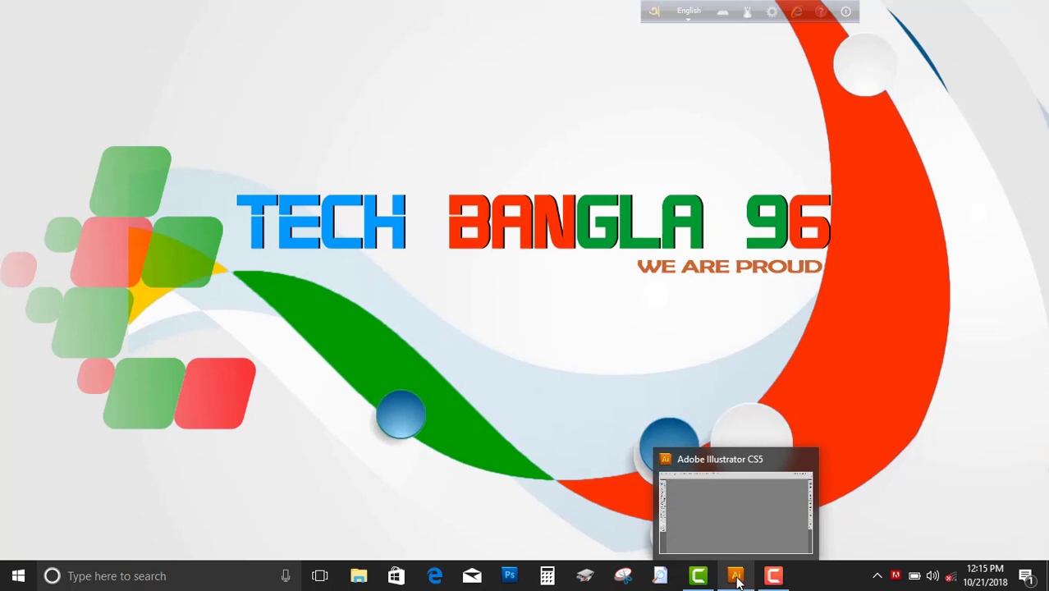
# Bring the Adobe Illustrator CS5 window to the front from the taskbar.
pyautogui.click(737, 578)
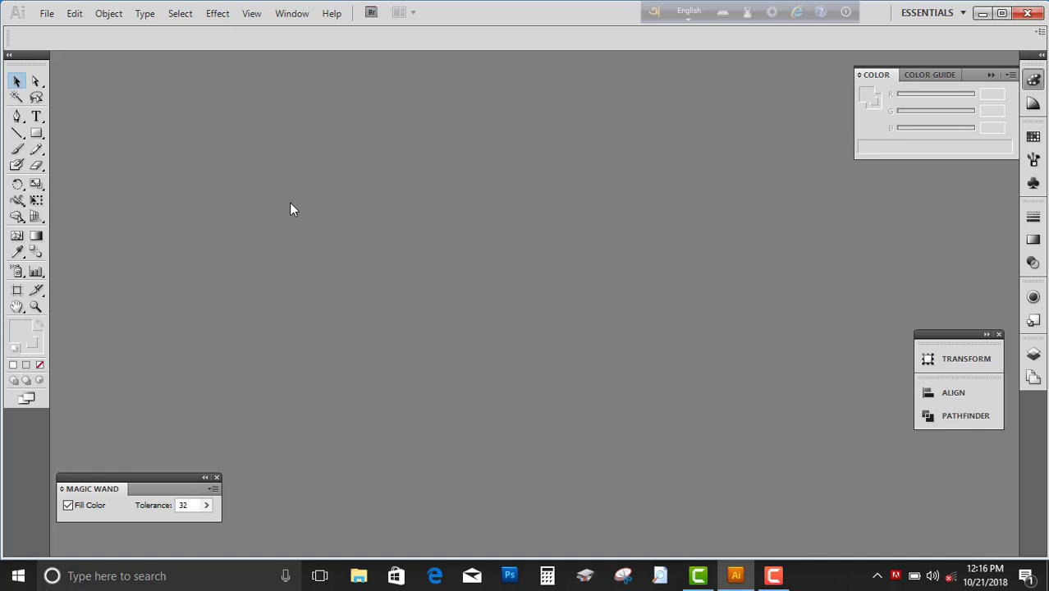
# Start a new document and name it 'Logo'.
pyautogui.click(48, 14)
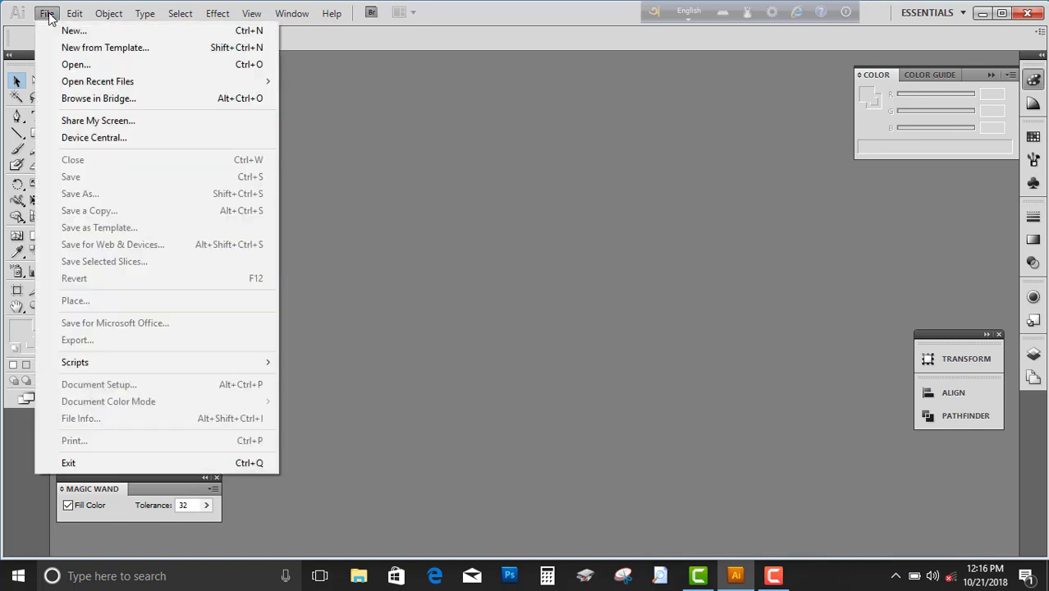
pyautogui.click(61, 30)
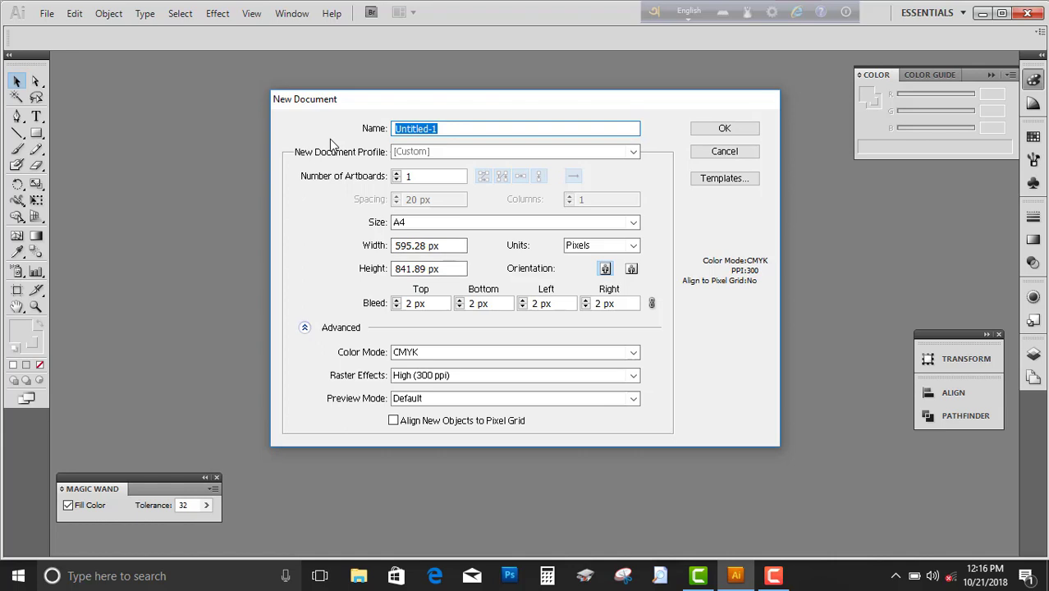
pyautogui.click(461, 124)
pyautogui.press('BackSpace')
pyautogui.press('BackSpace')
pyautogui.press('BackSpace')
pyautogui.press('BackSpace')
pyautogui.press('BackSpace')
pyautogui.press('BackSpace')
pyautogui.press('BackSpace')
pyautogui.press('BackSpace')
pyautogui.press('BackSpace')
pyautogui.write('L')
pyautogui.write('ogo')
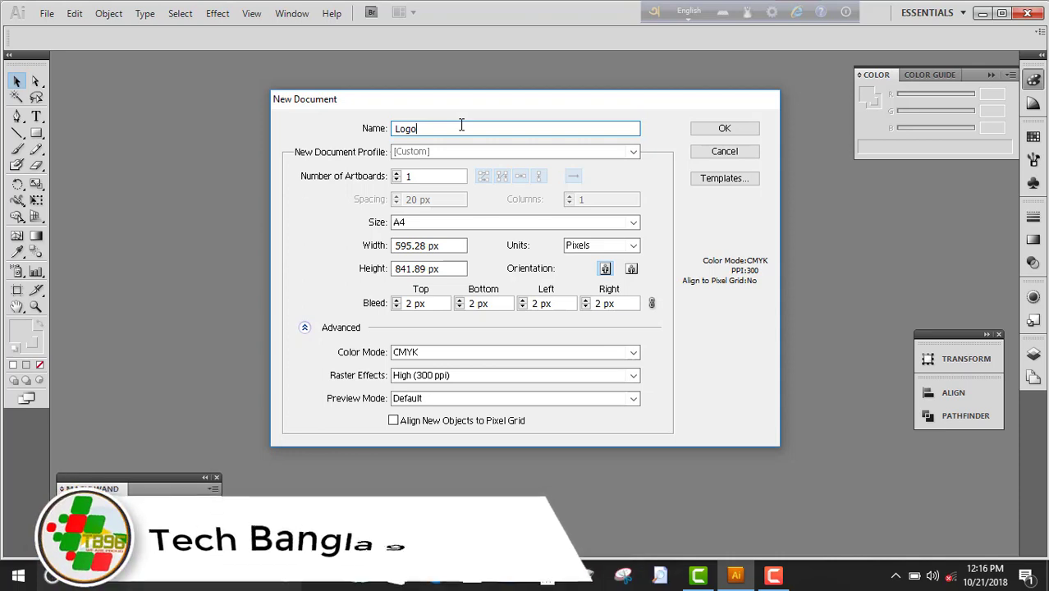
# Open the New Document Profile list to review the available profiles.
pyautogui.click(524, 152)
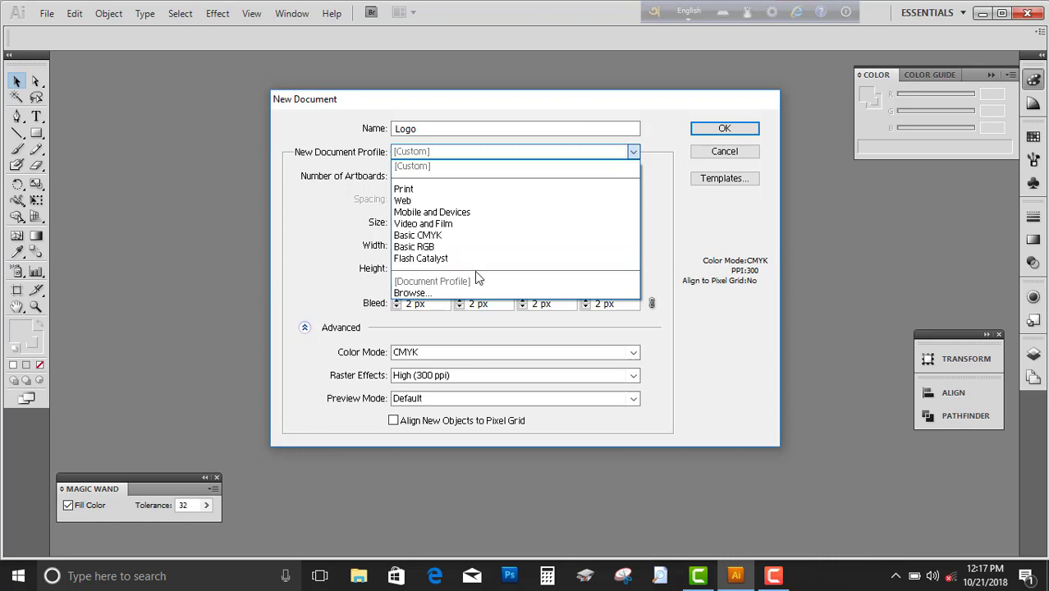
pyautogui.click(315, 260)
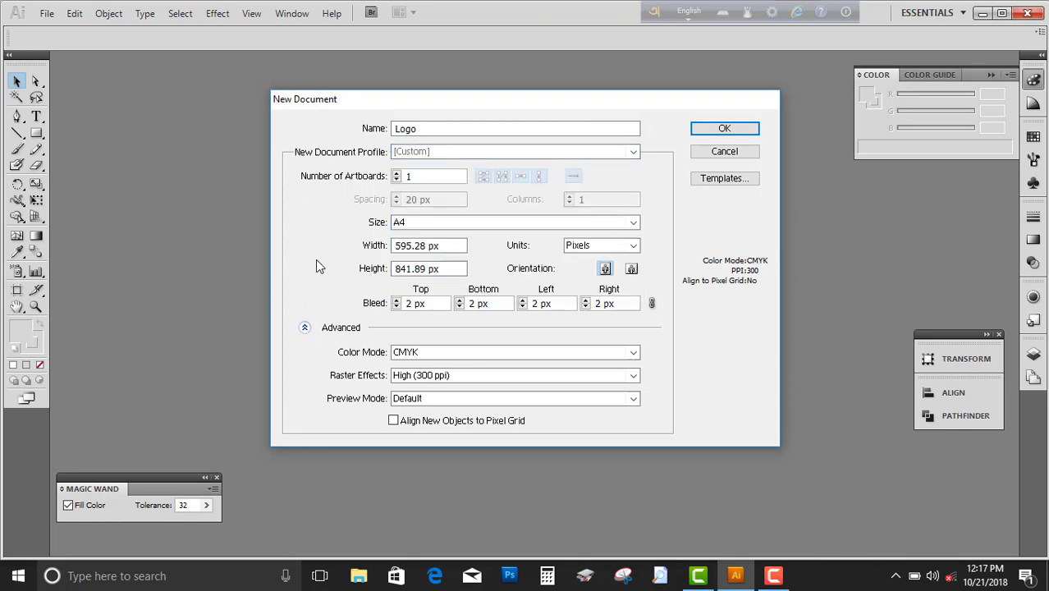
pyautogui.click(472, 154)
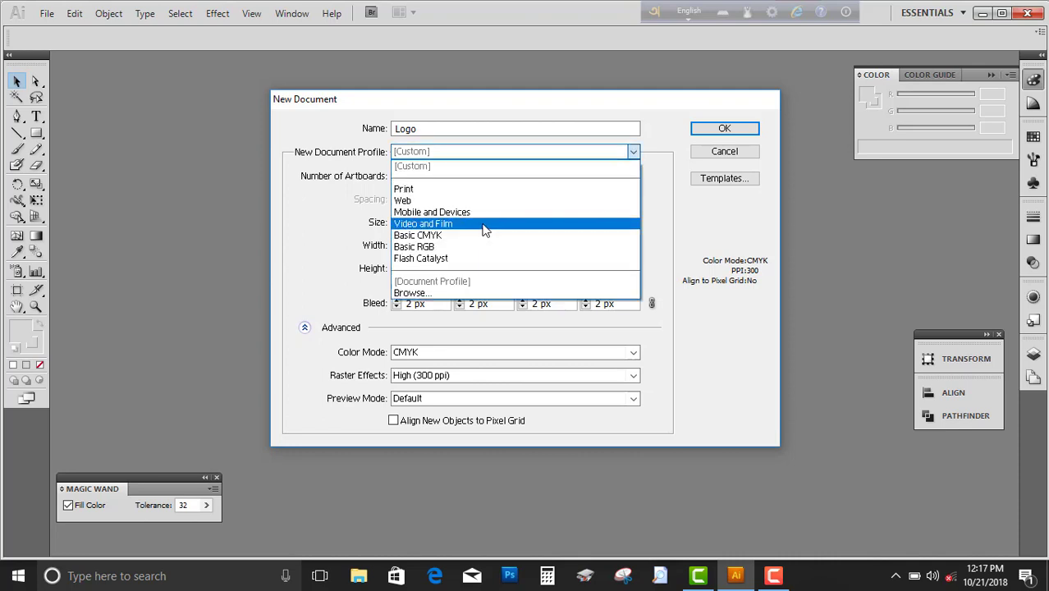
# Create Logo with the Basic CMYK profile, A4 size, millimetres and Screen (72 ppi) raster effects.
pyautogui.click(481, 236)
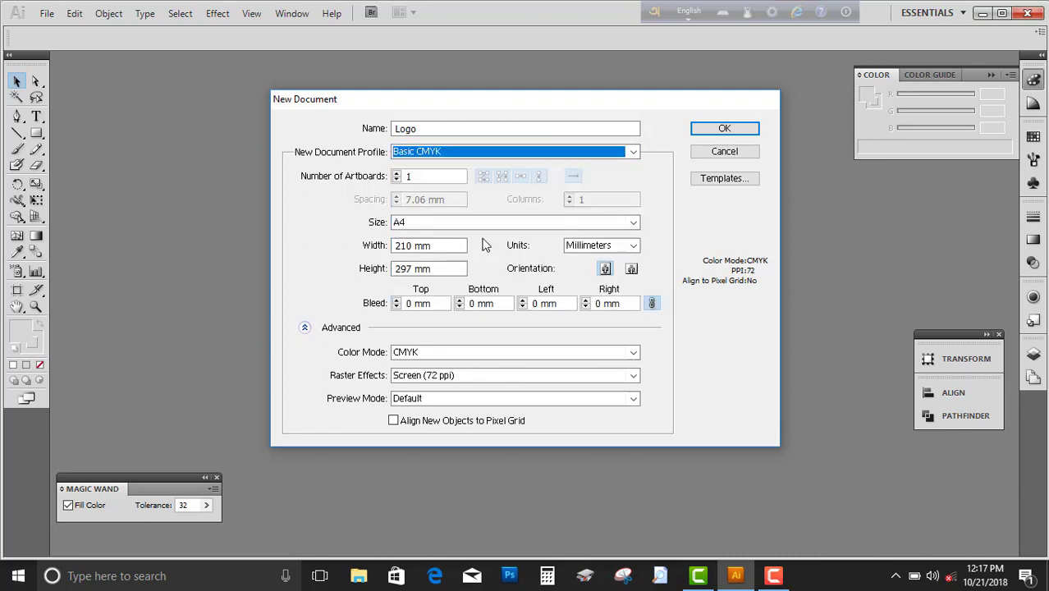
pyautogui.click(457, 225)
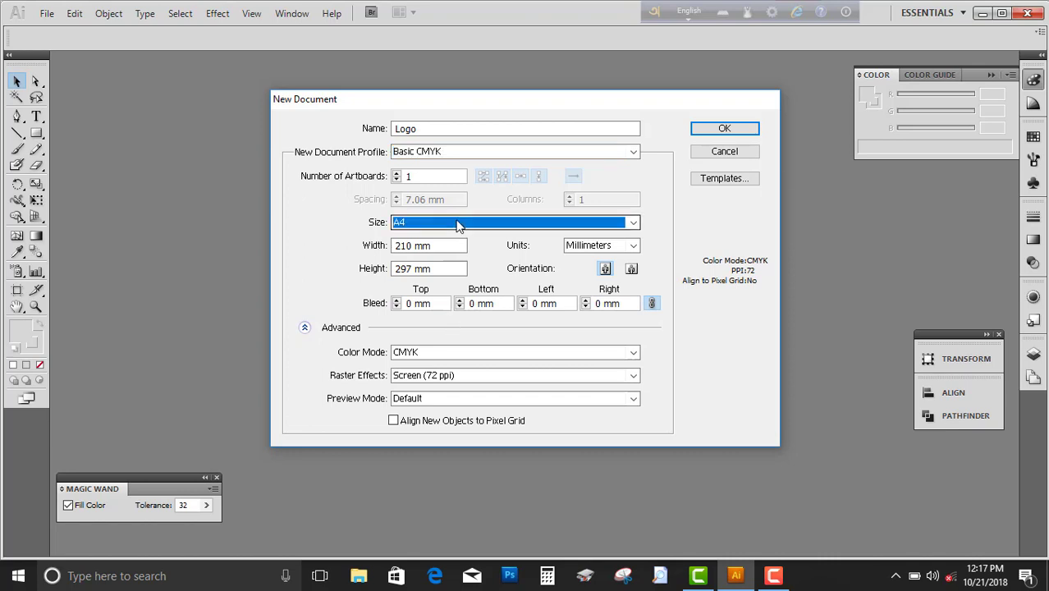
pyautogui.click(458, 225)
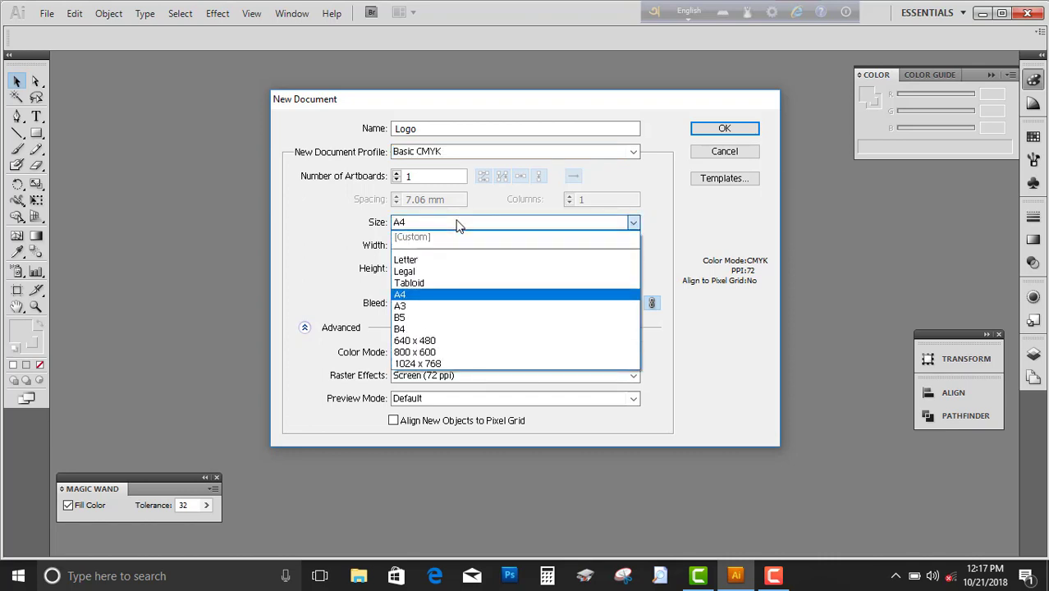
pyautogui.click(458, 225)
pyautogui.click(332, 296)
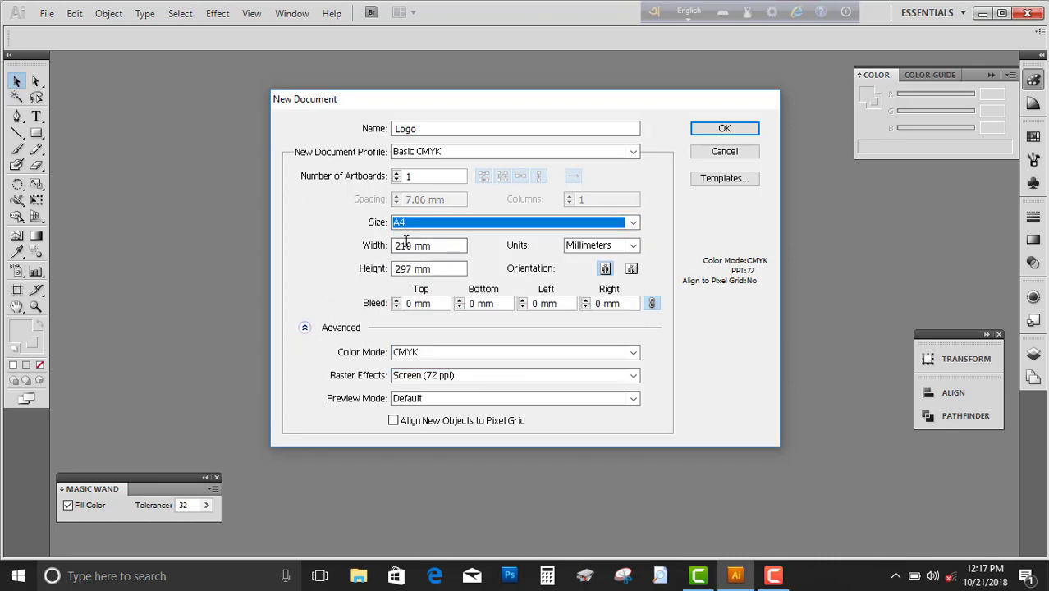
pyautogui.click(607, 247)
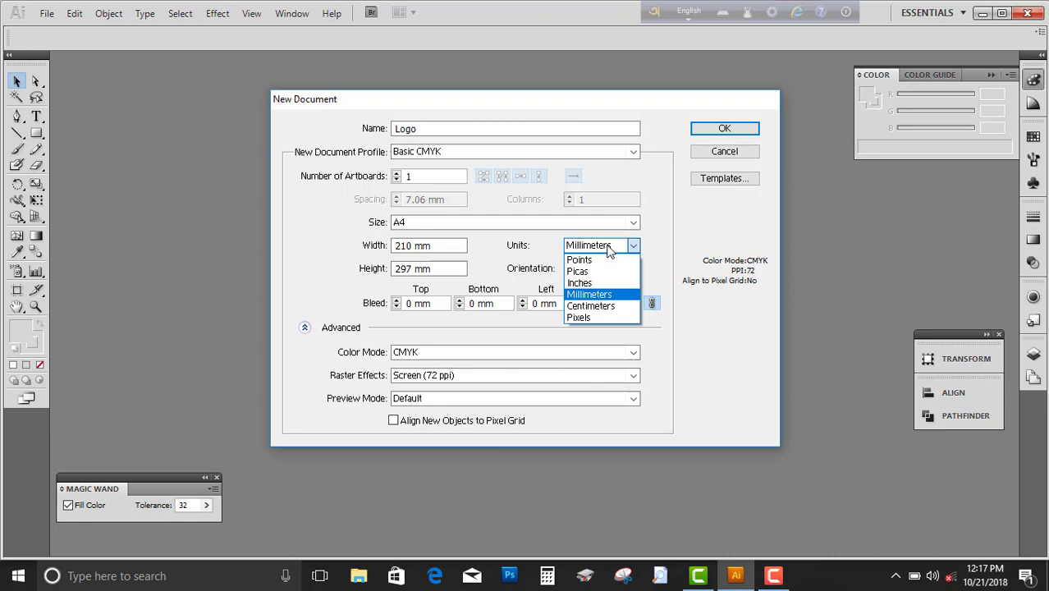
pyautogui.click(608, 247)
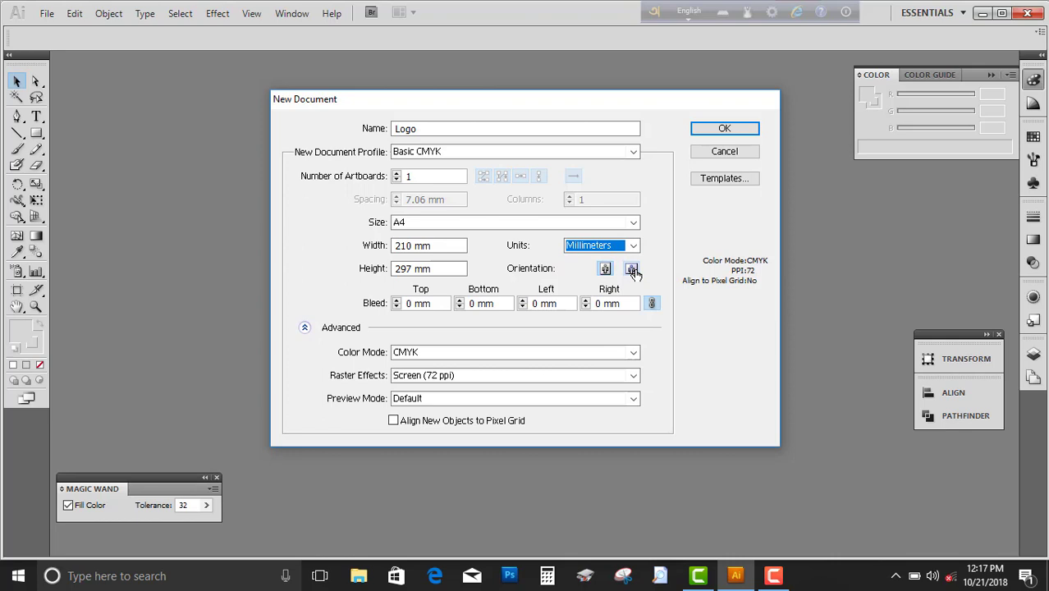
pyautogui.click(513, 377)
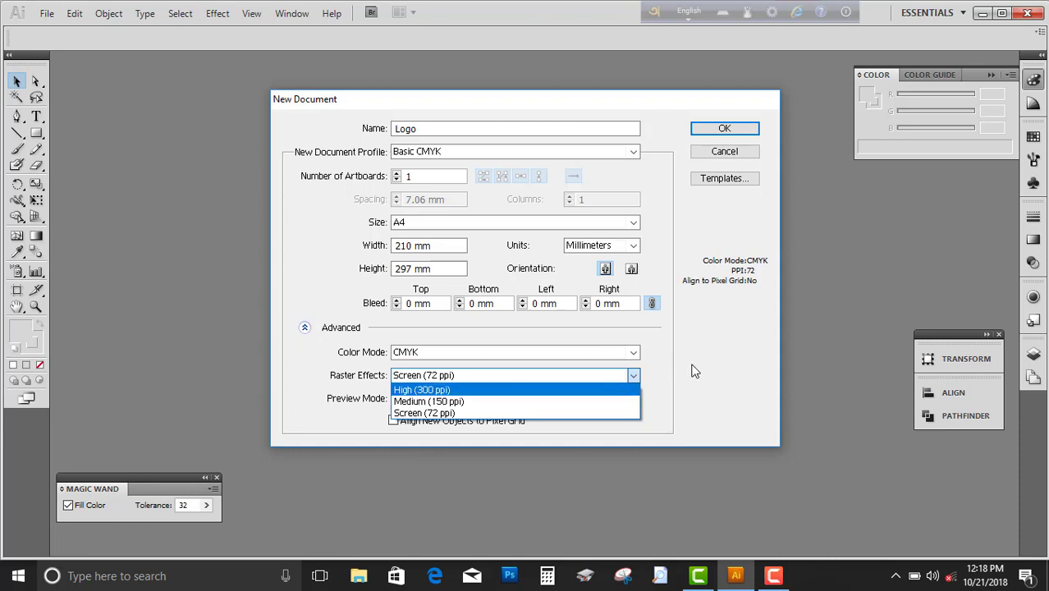
pyautogui.click(588, 414)
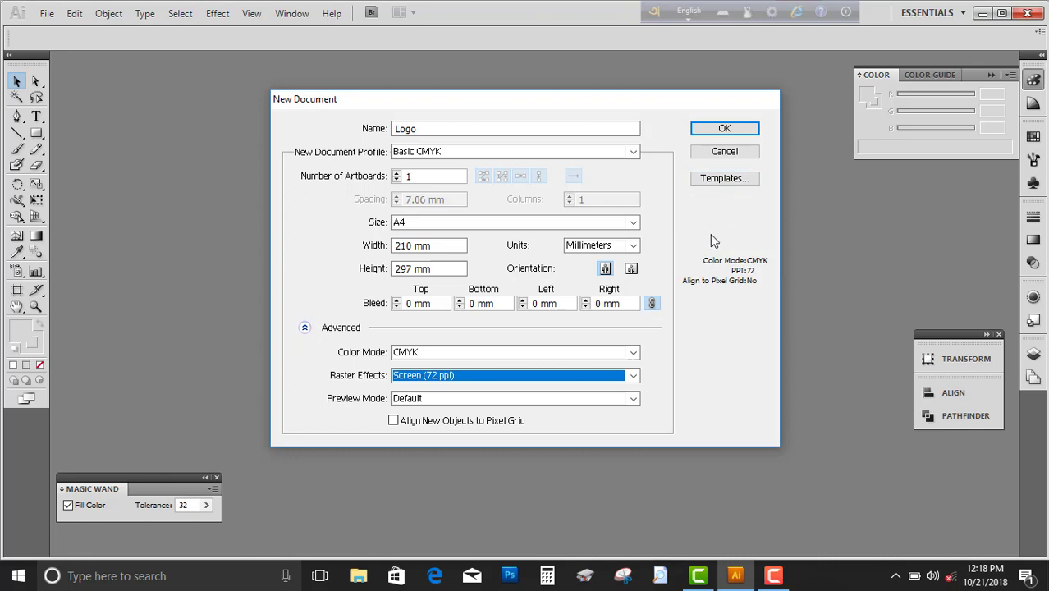
pyautogui.click(727, 129)
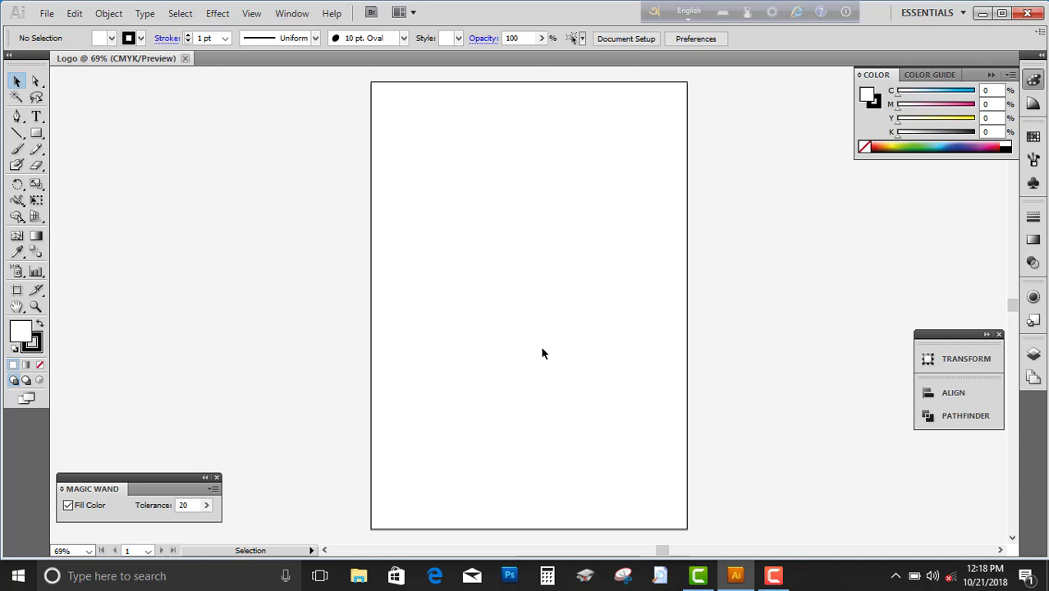
# Zoom to 100%, return to the top of the page, and select the Type tool.
pyautogui.hotkey('ctrl', '1')
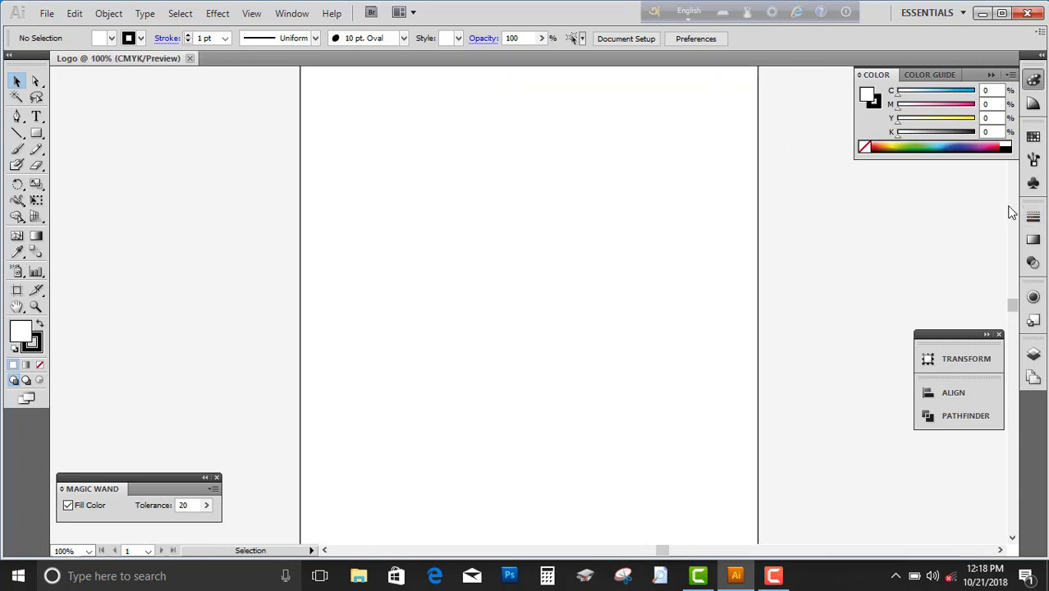
pyautogui.scroll(3, 1013, 213)
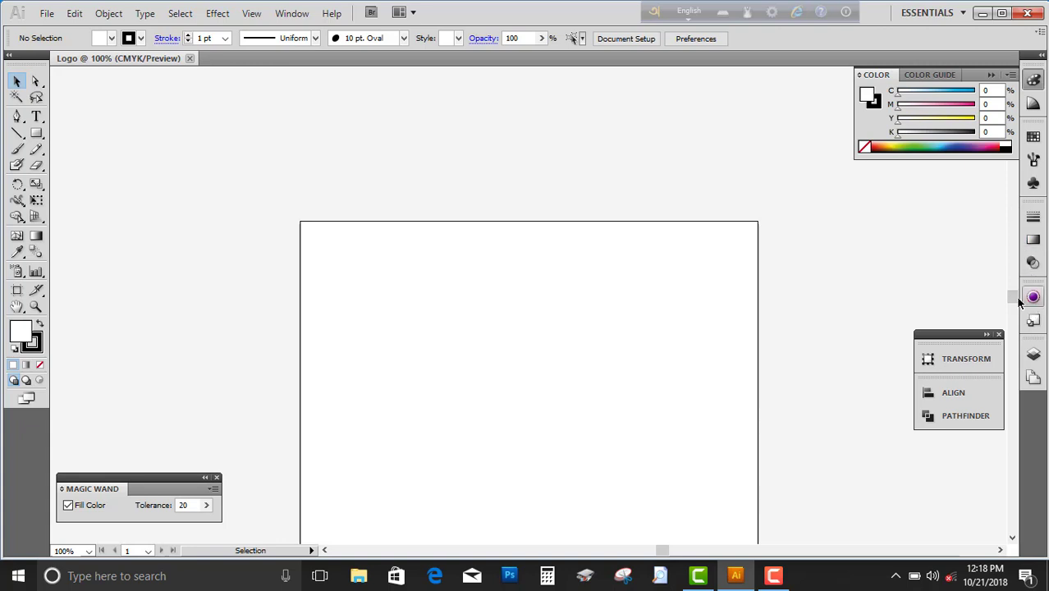
pyautogui.scroll(-3, 1013, 301)
pyautogui.scroll(-1, 1014, 306)
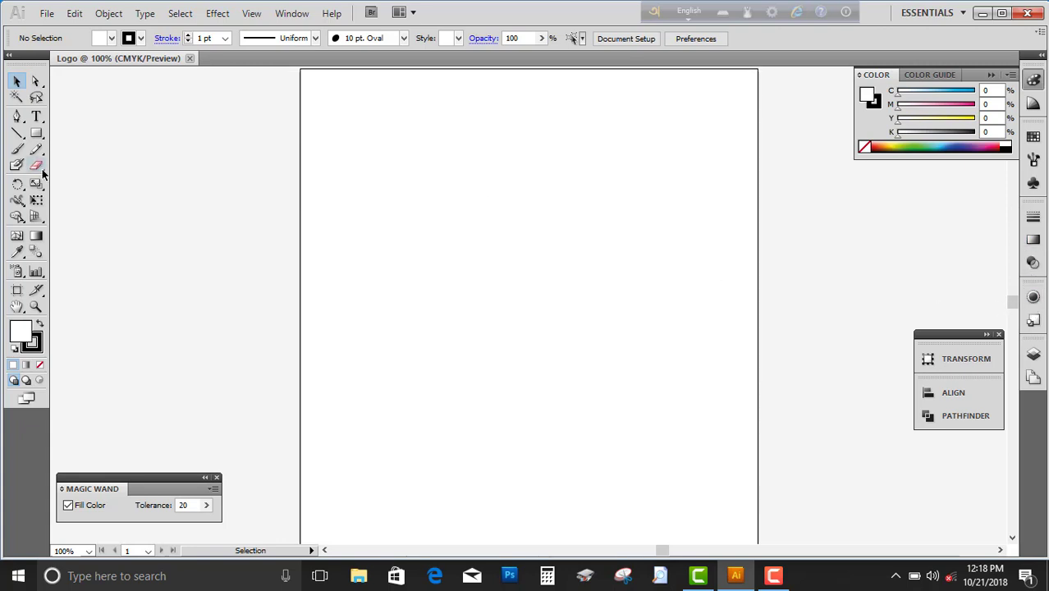
pyautogui.click(37, 121)
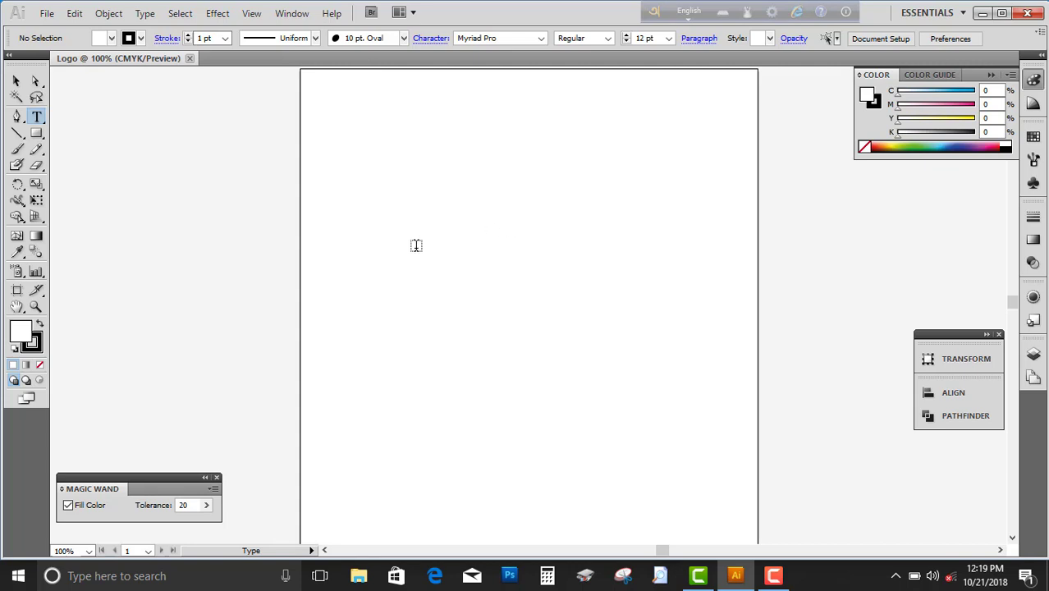
# Type 'Tech Bangla 96' on the upper part of the artboard and select it.
pyautogui.click(416, 246)
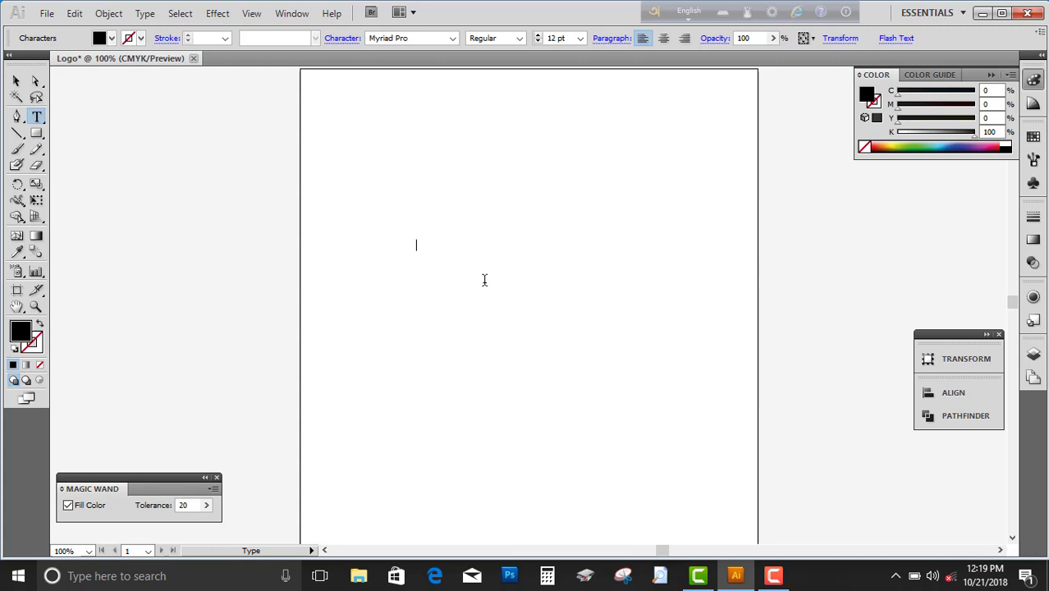
pyautogui.write('F')
pyautogui.press('BackSpace')
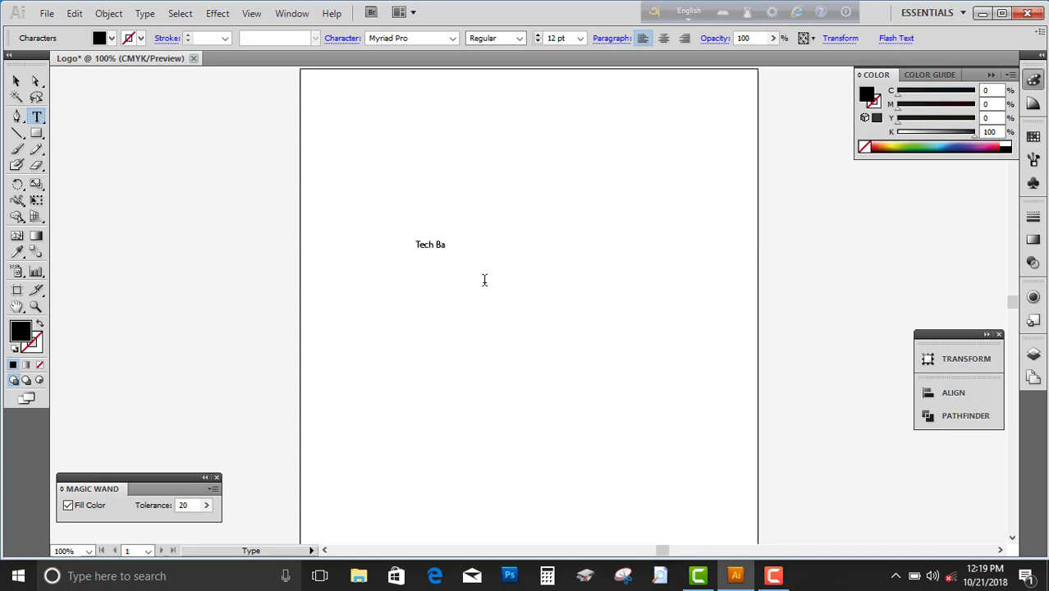
pyautogui.write('ngla 96')
pyautogui.moveTo(416, 244); pyautogui.dragTo(487, 240)
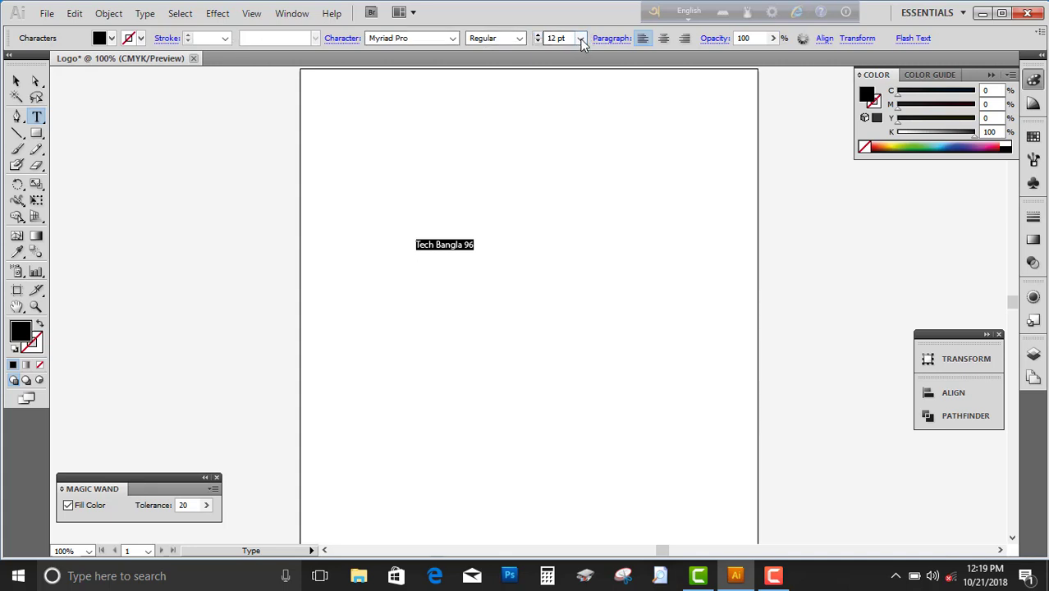
pyautogui.click(580, 39)
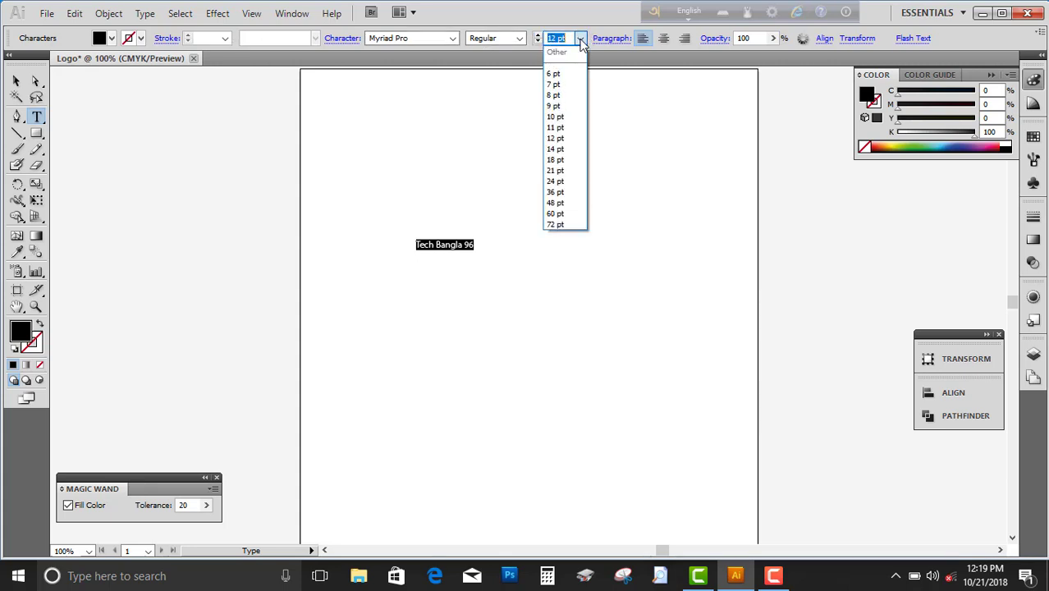
# Make the text 72 pt, centre-aligned, and move it onto the artboard.
pyautogui.click(556, 225)
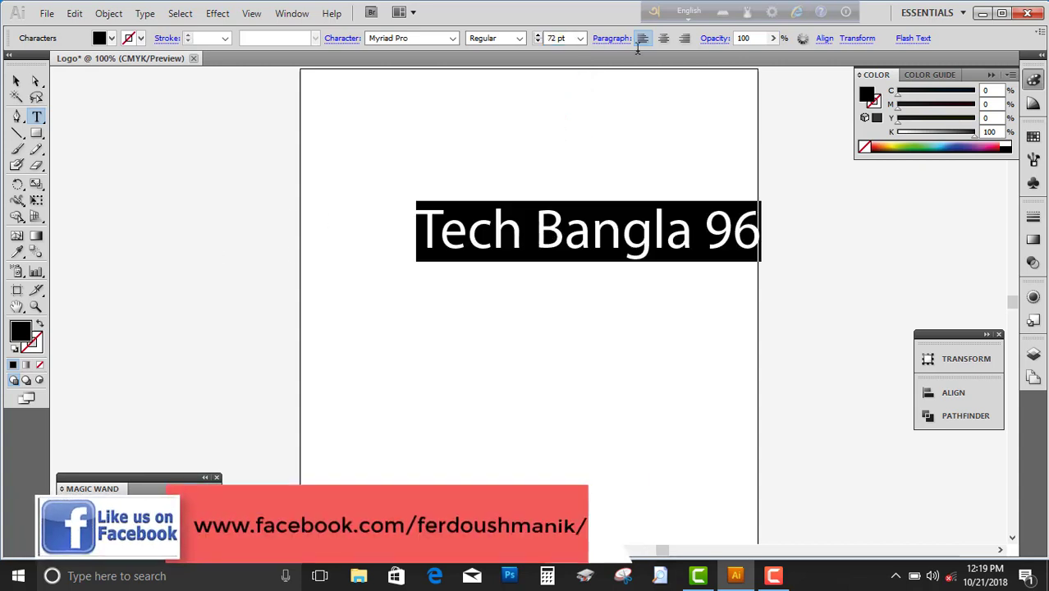
pyautogui.click(665, 37)
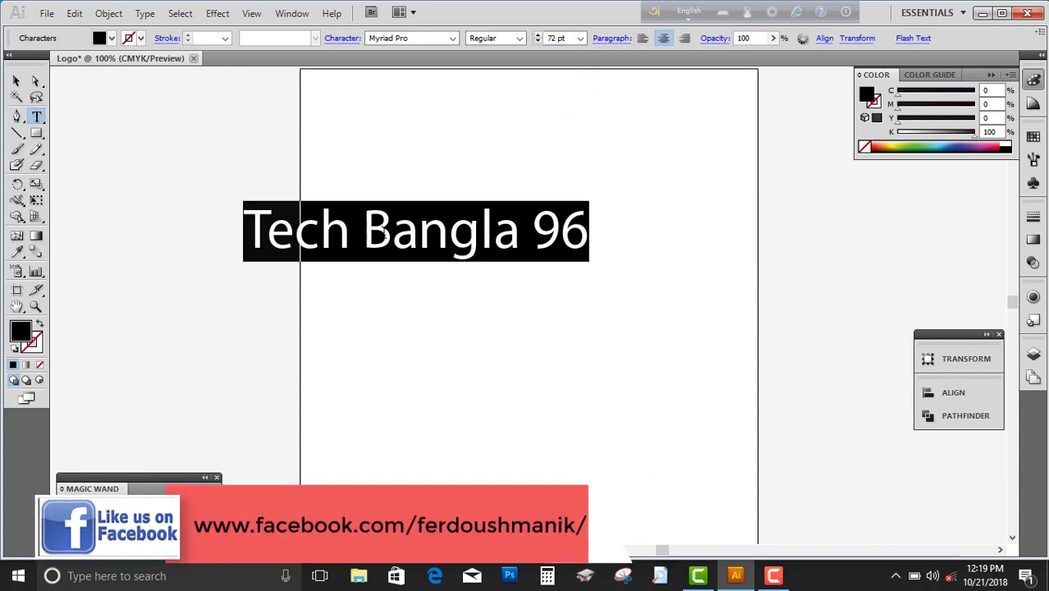
pyautogui.click(15, 80)
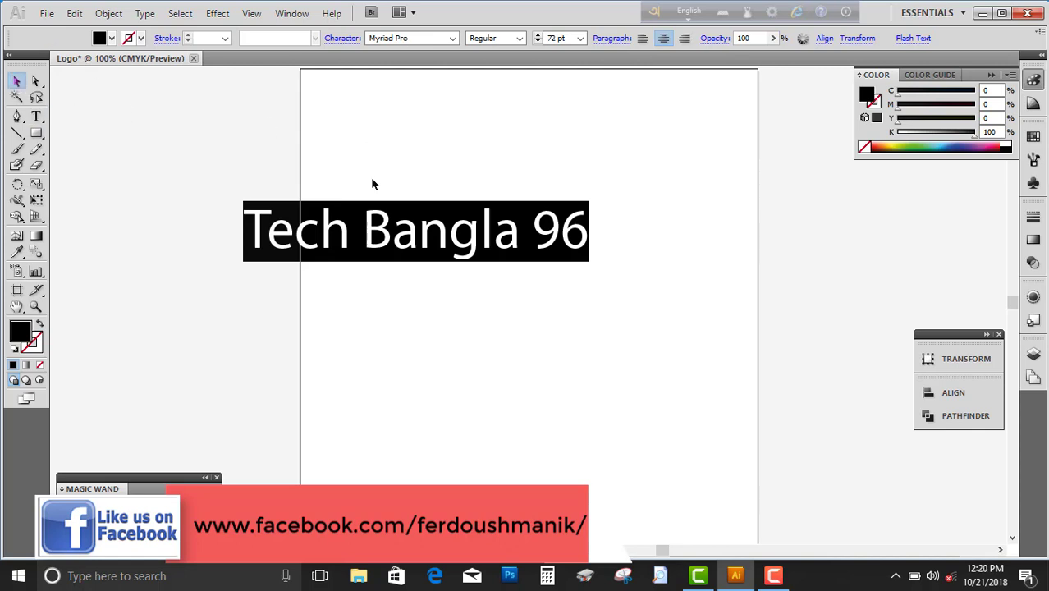
pyautogui.moveTo(467, 248); pyautogui.dragTo(592, 244)
# Check the alignment options, then reselect all the text with the Type tool.
pyautogui.click(825, 38)
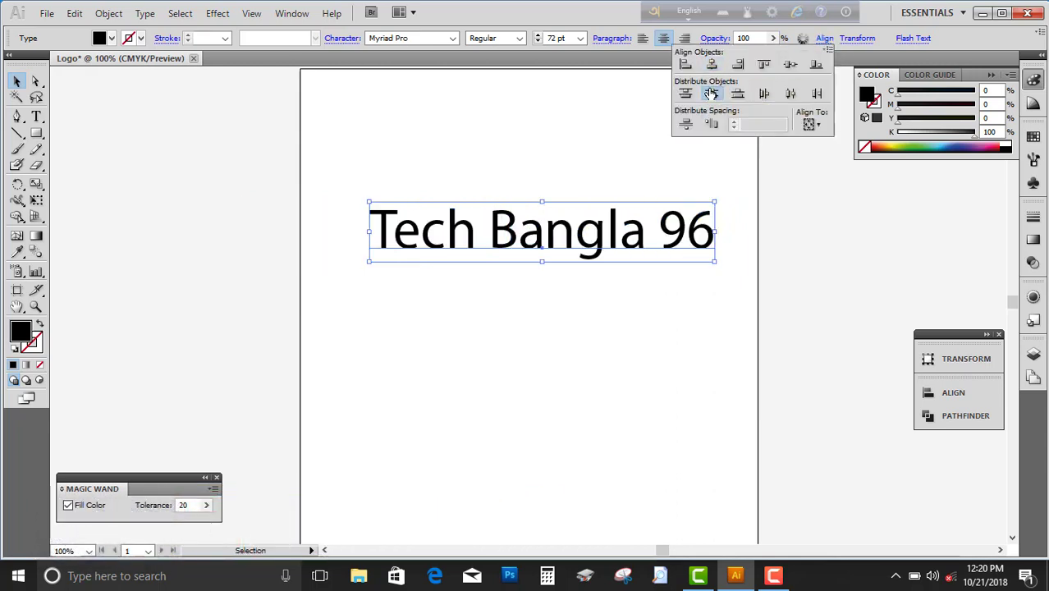
pyautogui.click(518, 250)
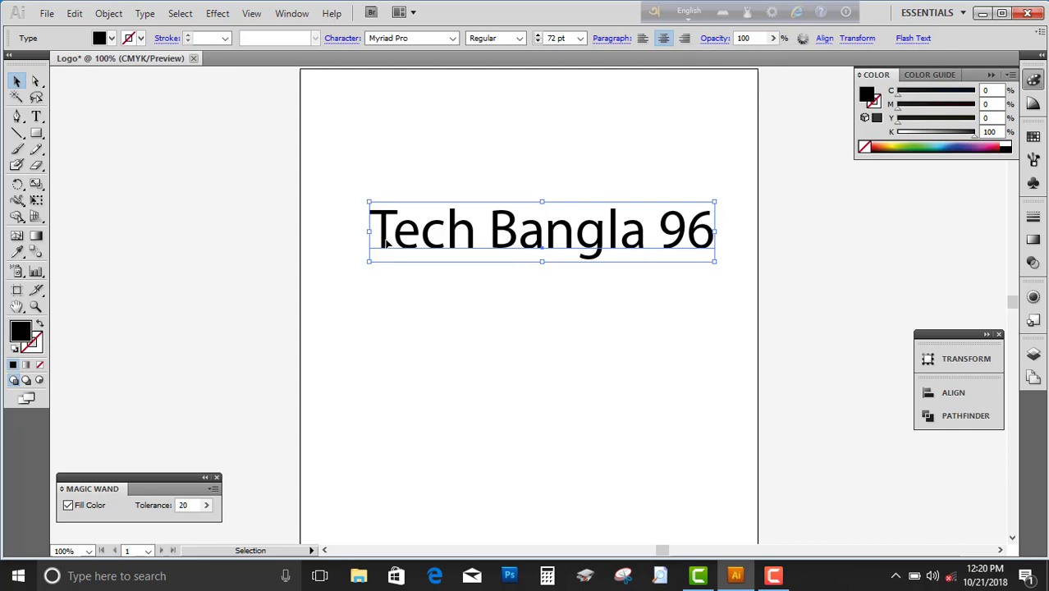
pyautogui.click(36, 117)
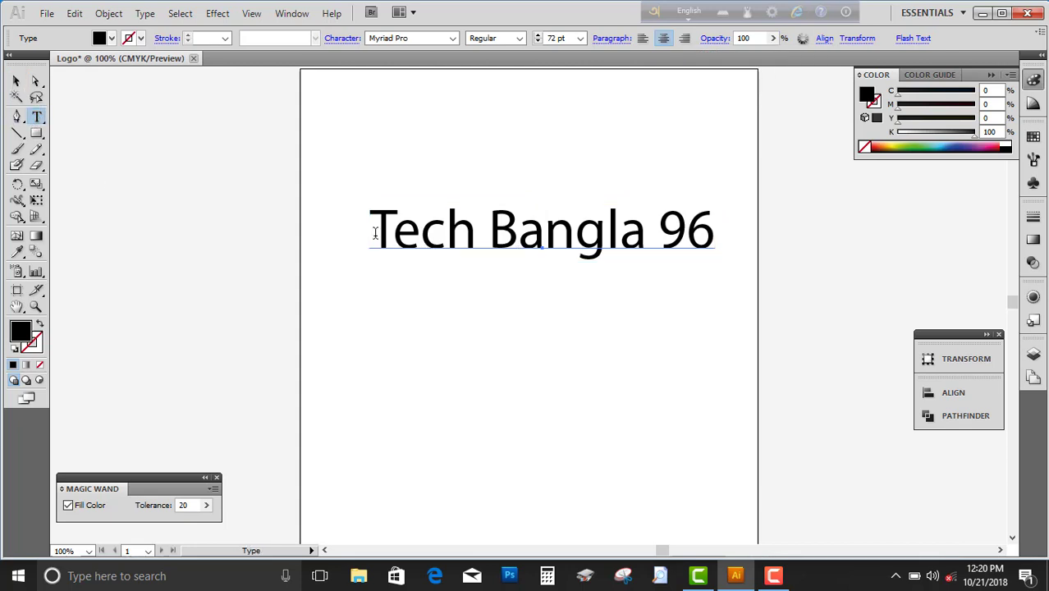
pyautogui.moveTo(375, 233); pyautogui.dragTo(755, 248)
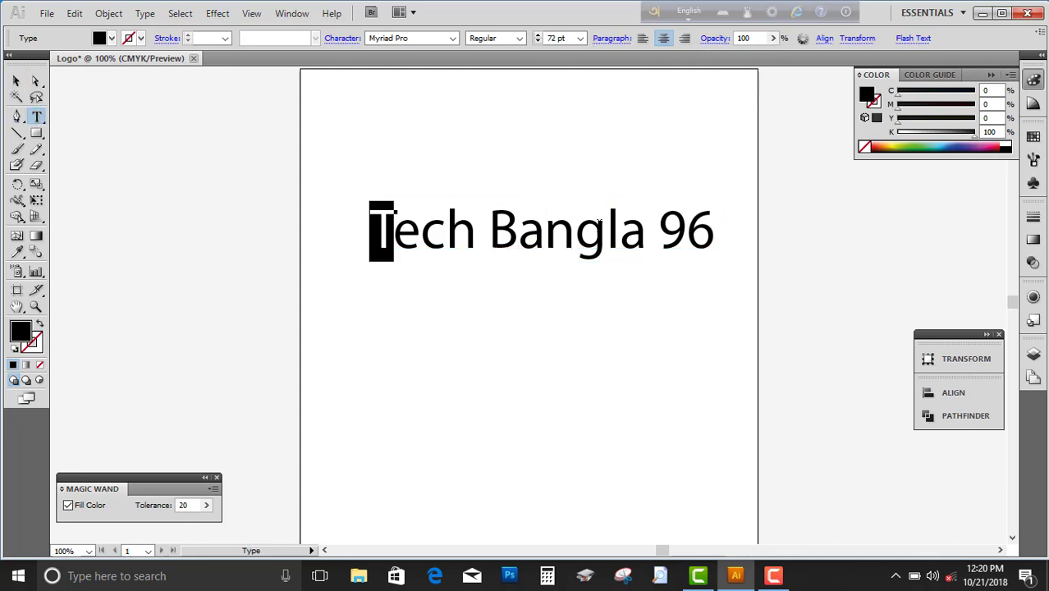
# Set the Align panel's Align To option to Artboard.
pyautogui.click(824, 39)
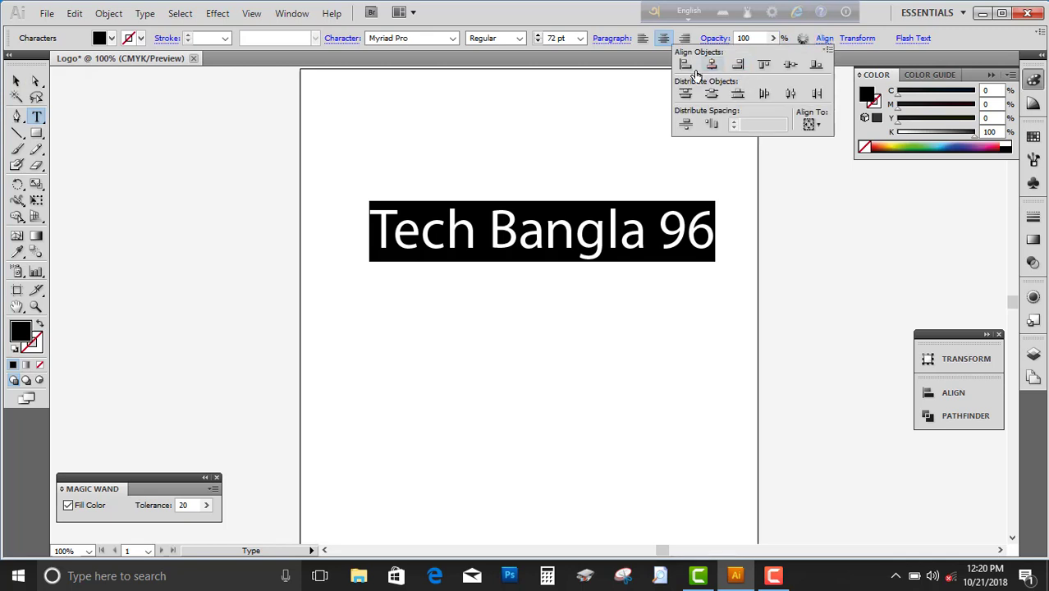
pyautogui.click(821, 124)
pyautogui.click(829, 177)
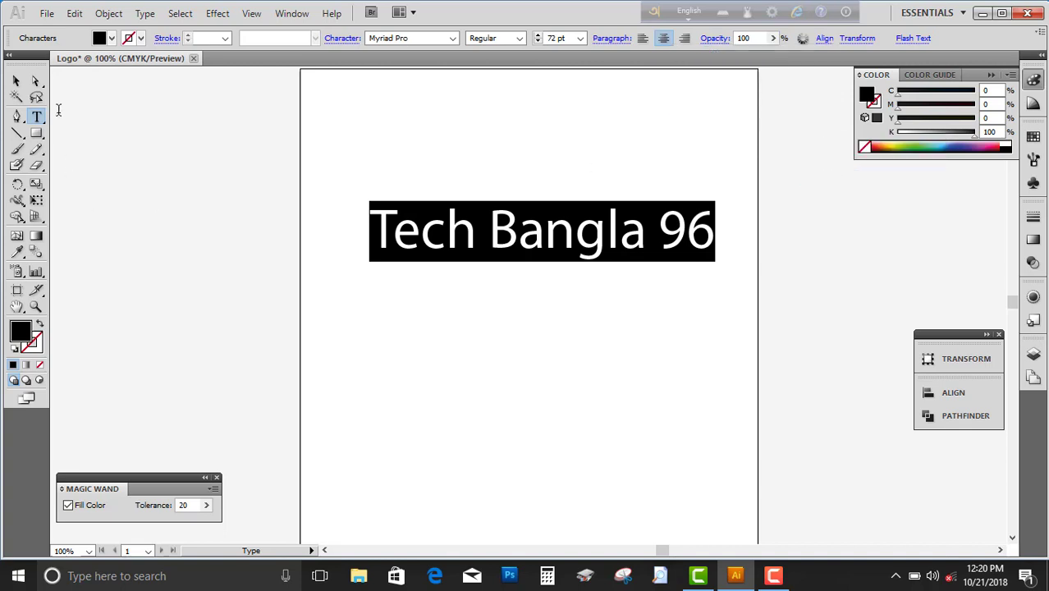
# Nudge the text left so it sits horizontally centred, then select all its characters.
pyautogui.click(16, 81)
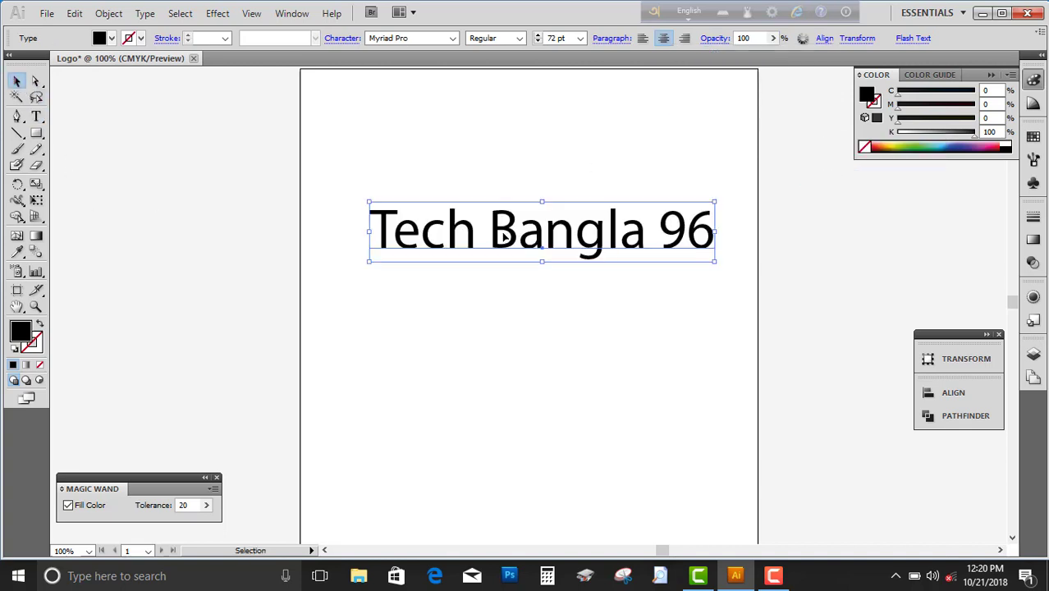
pyautogui.press('Left')
pyautogui.press('Left')
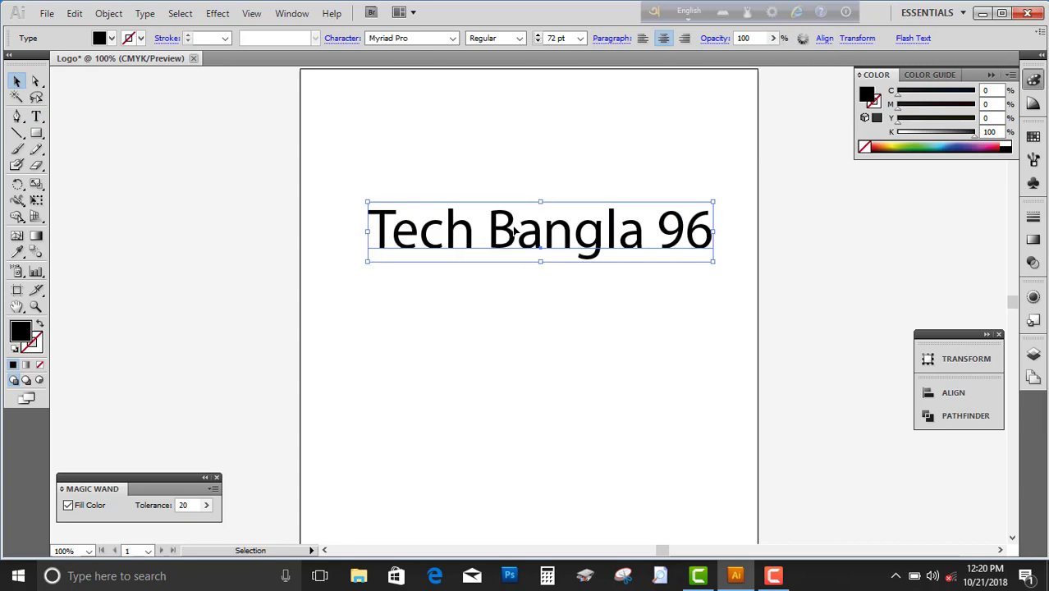
pyautogui.press('Left')
pyautogui.press('Left')
pyautogui.press('Left')
pyautogui.press('Left')
pyautogui.press('Left')
pyautogui.press('Left')
pyautogui.press('Left')
pyautogui.press('Left')
pyautogui.press('Left')
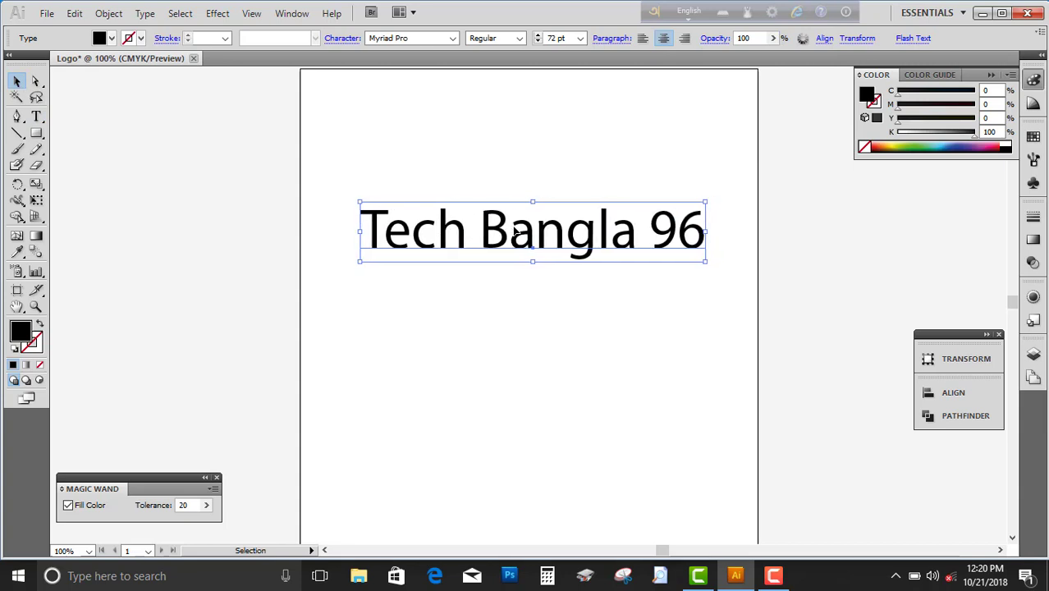
pyautogui.press('Down')
pyautogui.press('Down')
pyautogui.press('Down')
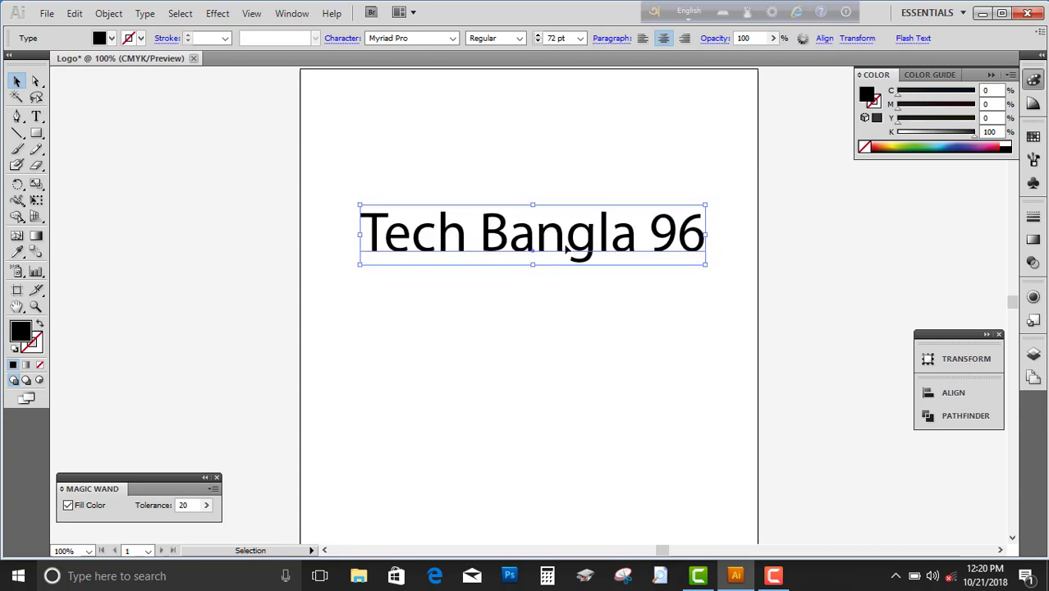
pyautogui.moveTo(566, 248); pyautogui.dragTo(578, 246)
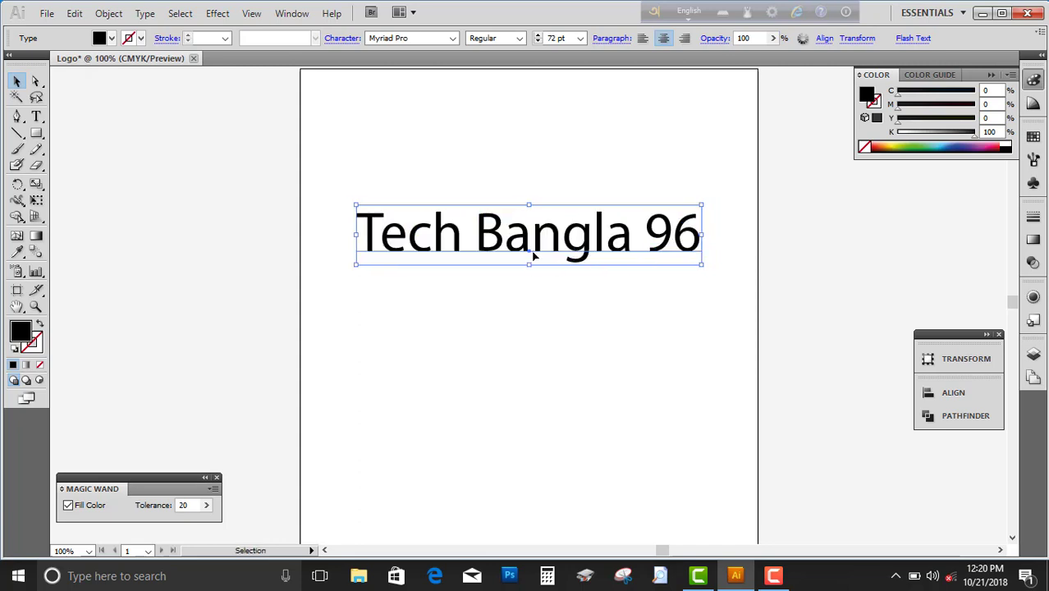
pyautogui.doubleClick(634, 240)
pyautogui.hotkey('ctrl', 'a')
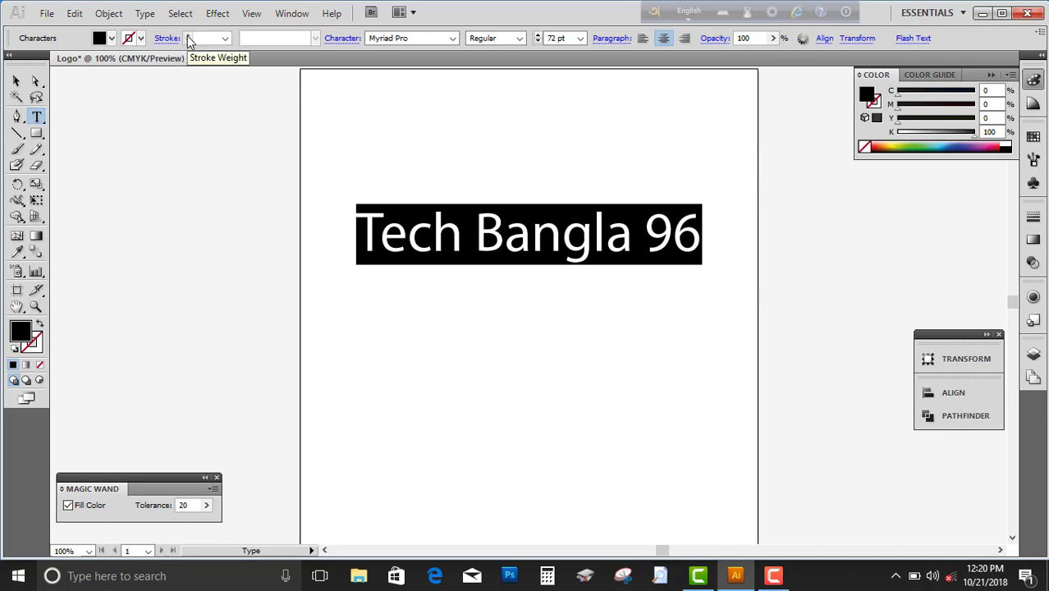
# Select all of 'Tech Bangla 96' and raise its tracking to 59 in the Character panel.
pyautogui.click(381, 234)
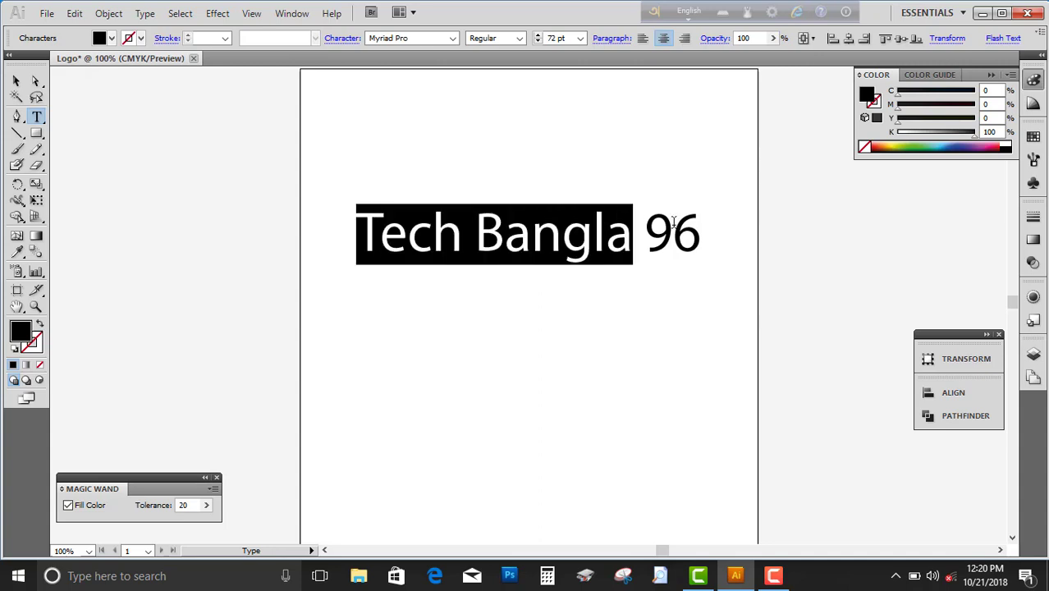
pyautogui.moveTo(356, 234); pyautogui.dragTo(715, 226)
pyautogui.click(340, 38)
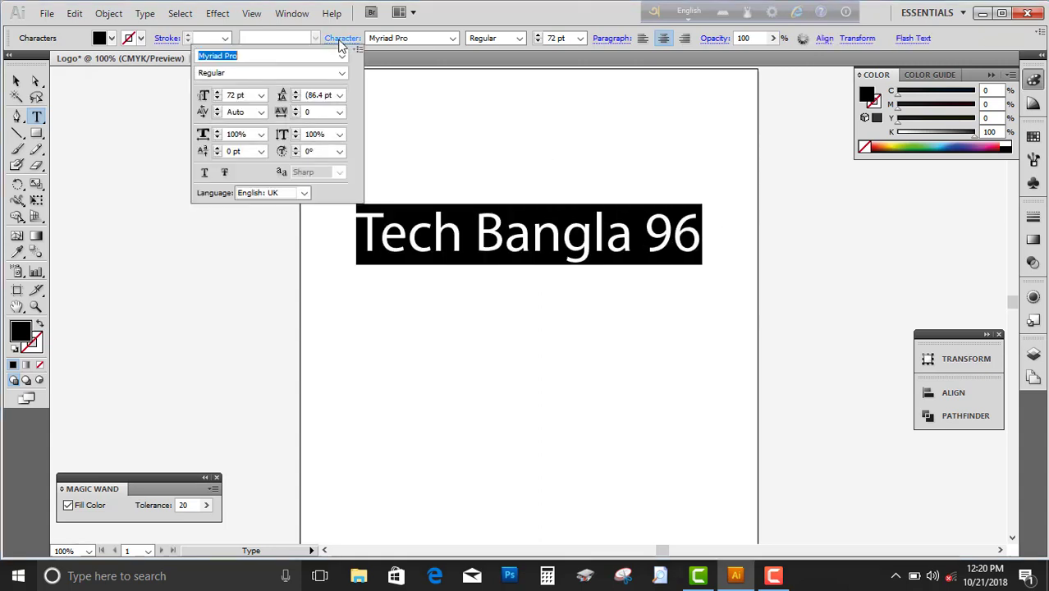
pyautogui.click(296, 108)
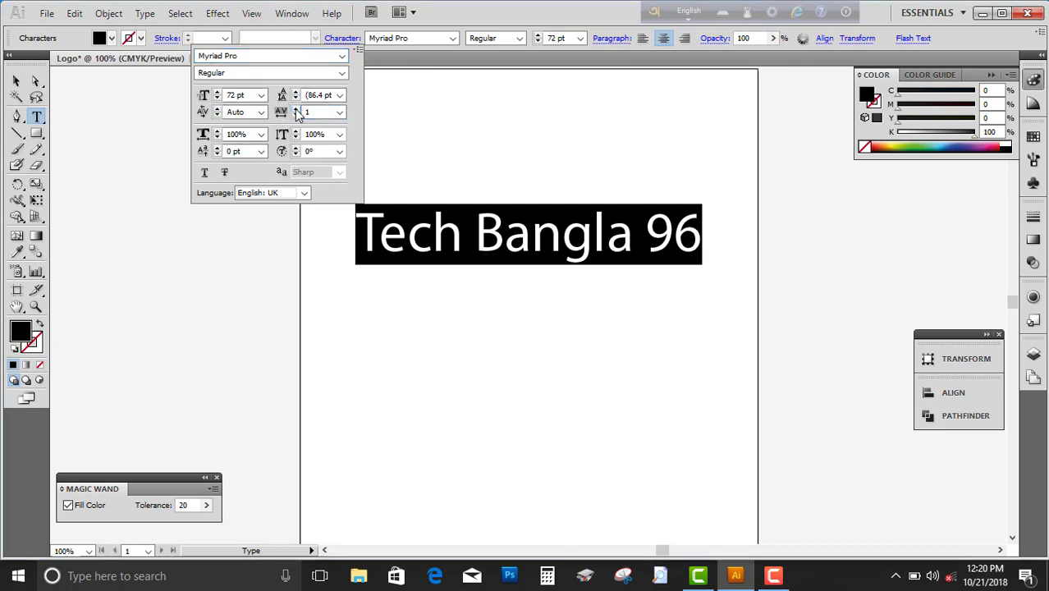
pyautogui.click(296, 109)
pyautogui.click(296, 109)
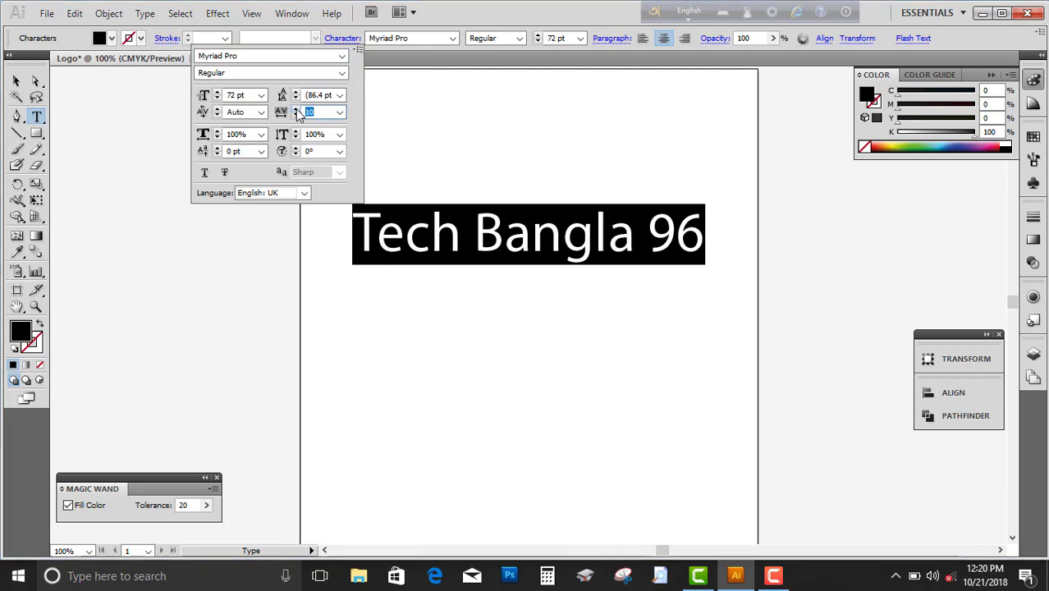
pyautogui.click(295, 109)
pyautogui.click(296, 108)
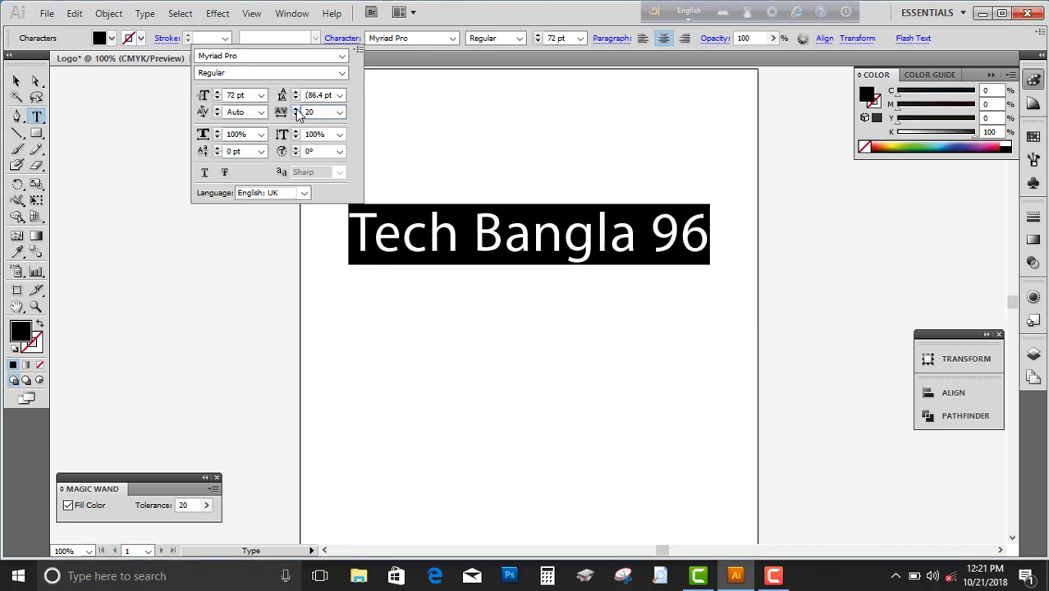
pyautogui.click(296, 109)
pyautogui.click(296, 109)
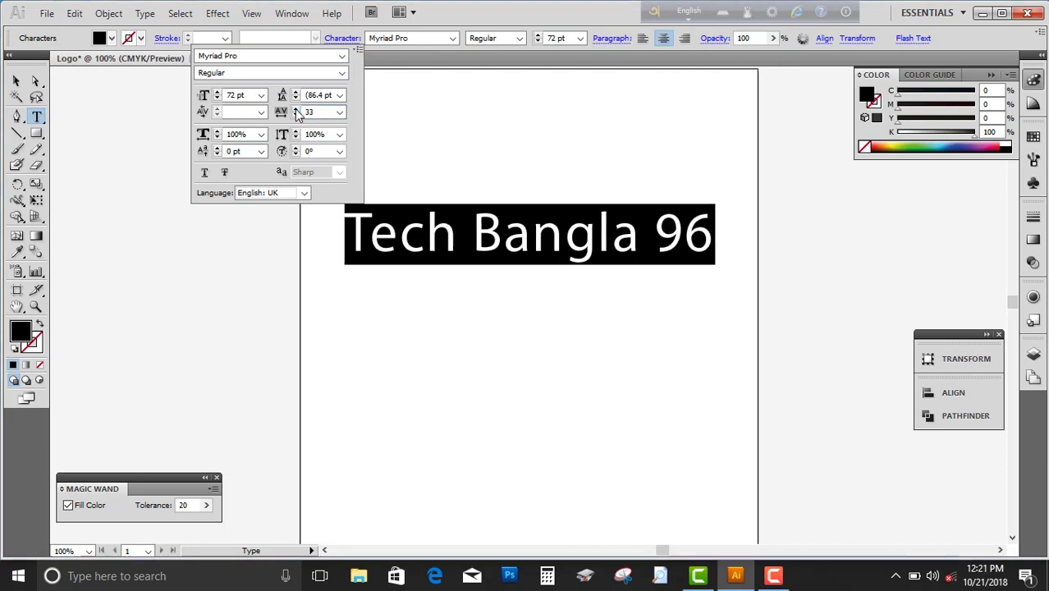
pyautogui.click(296, 109)
pyautogui.click(296, 109)
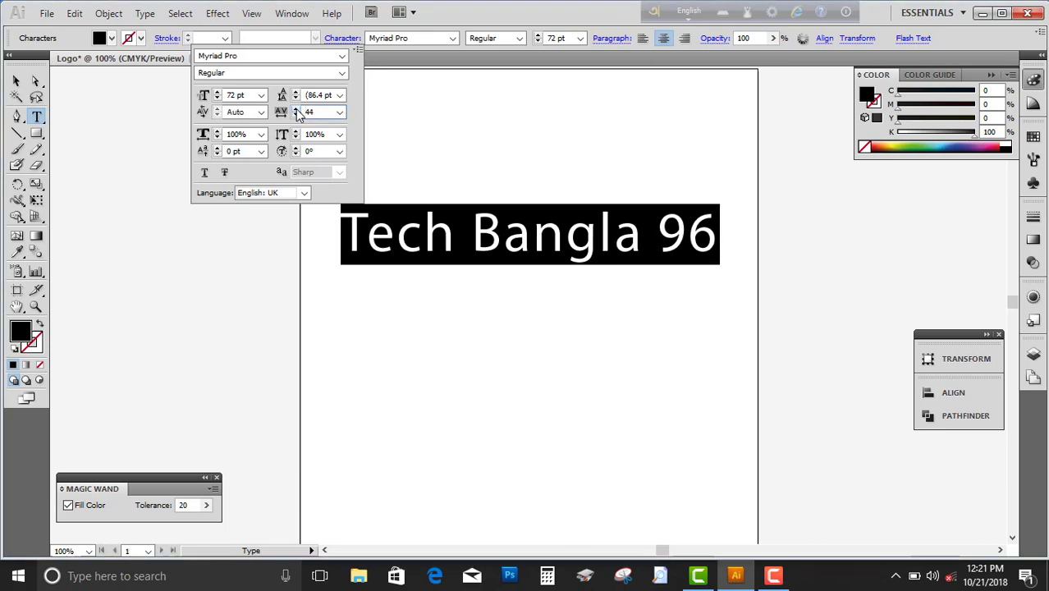
pyautogui.click(296, 108)
pyautogui.click(296, 110)
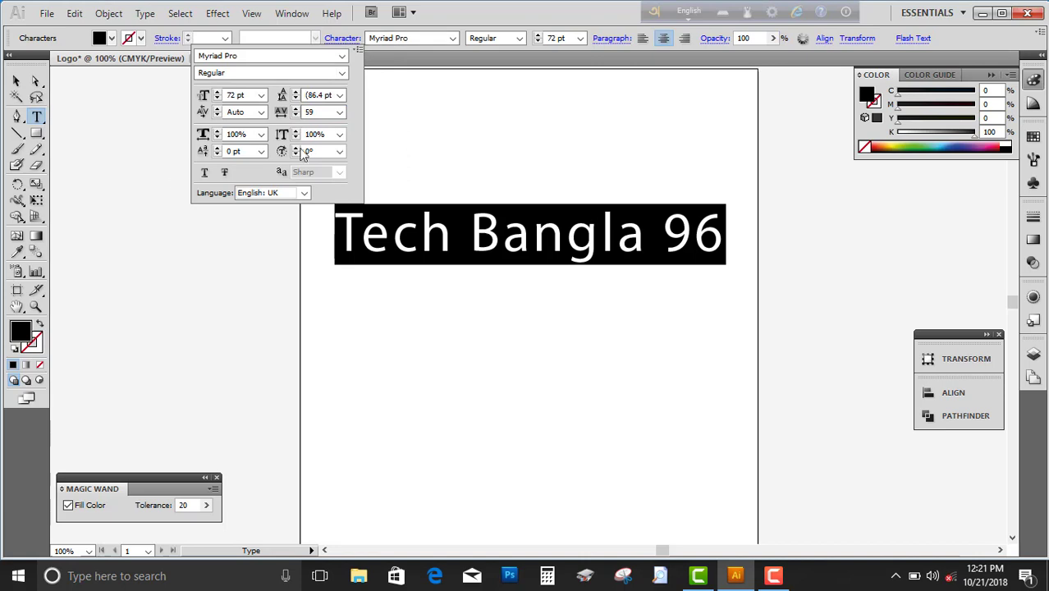
pyautogui.click(341, 73)
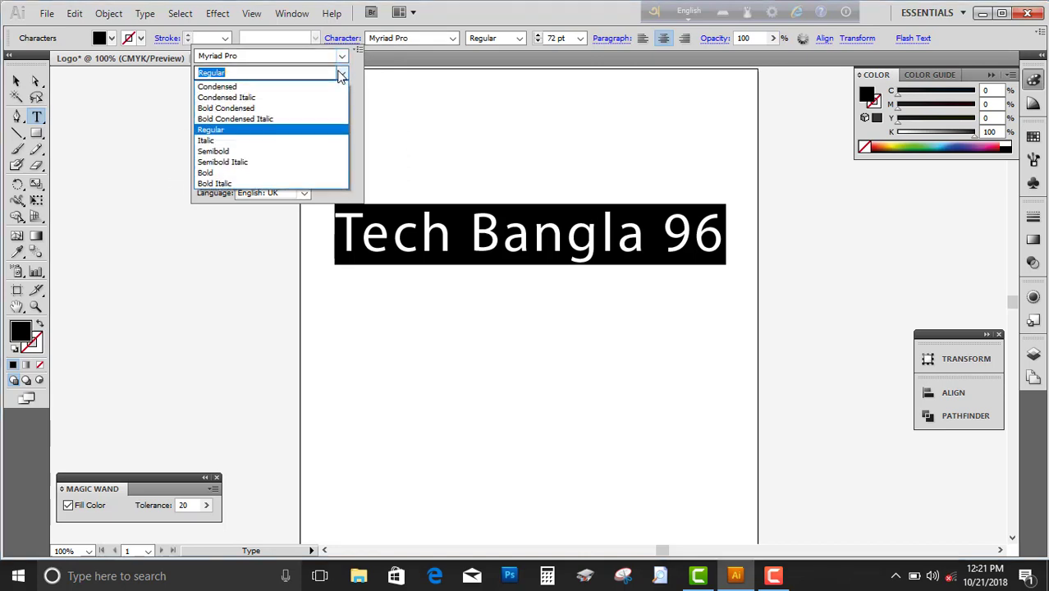
# Try several font styles and settle on Myriad Pro Semibold Italic at 72 pt.
pyautogui.click(321, 112)
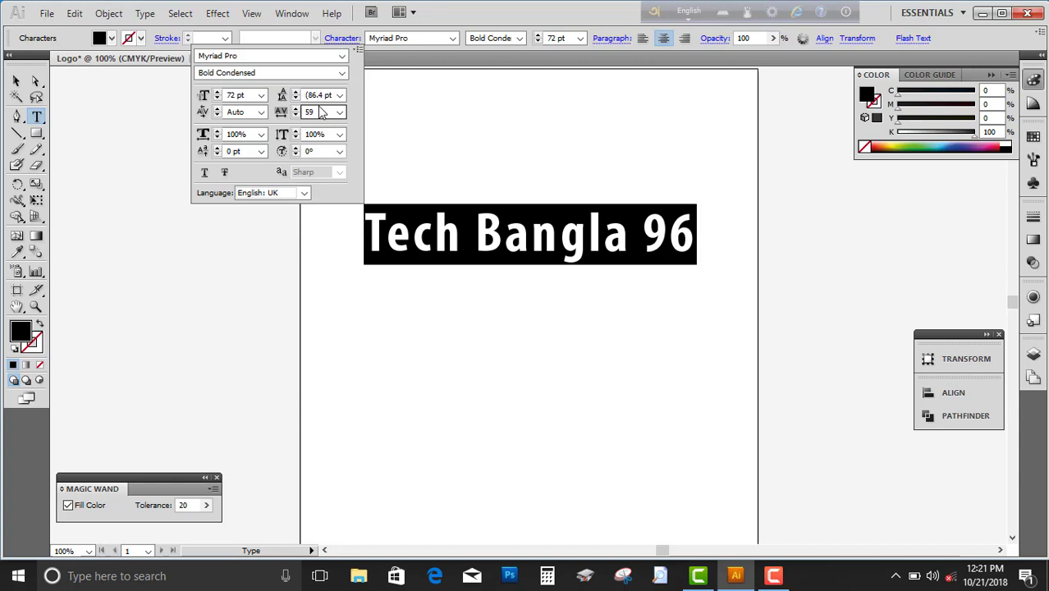
pyautogui.click(342, 73)
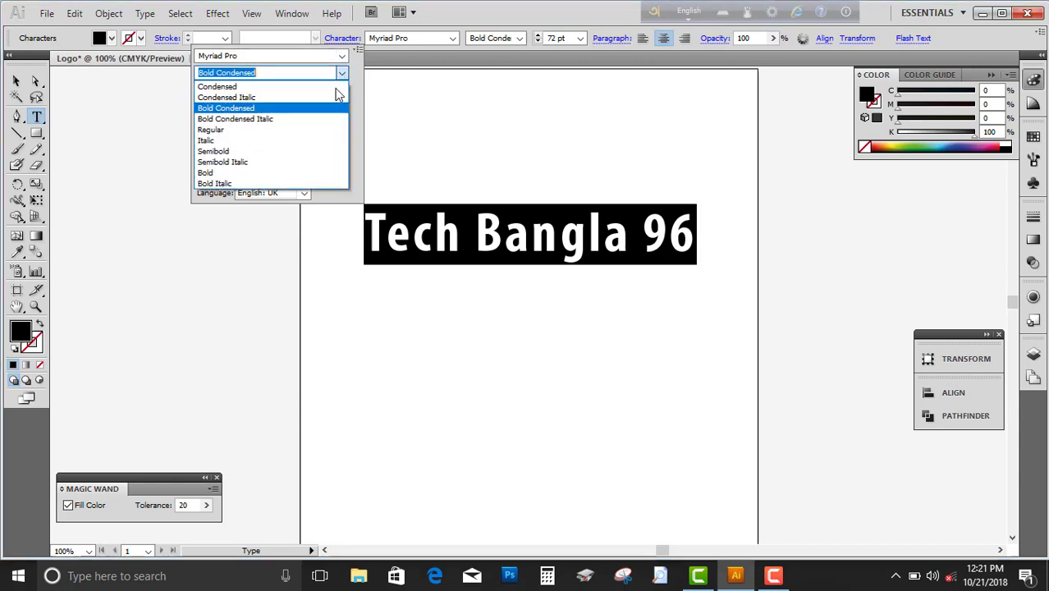
pyautogui.click(299, 184)
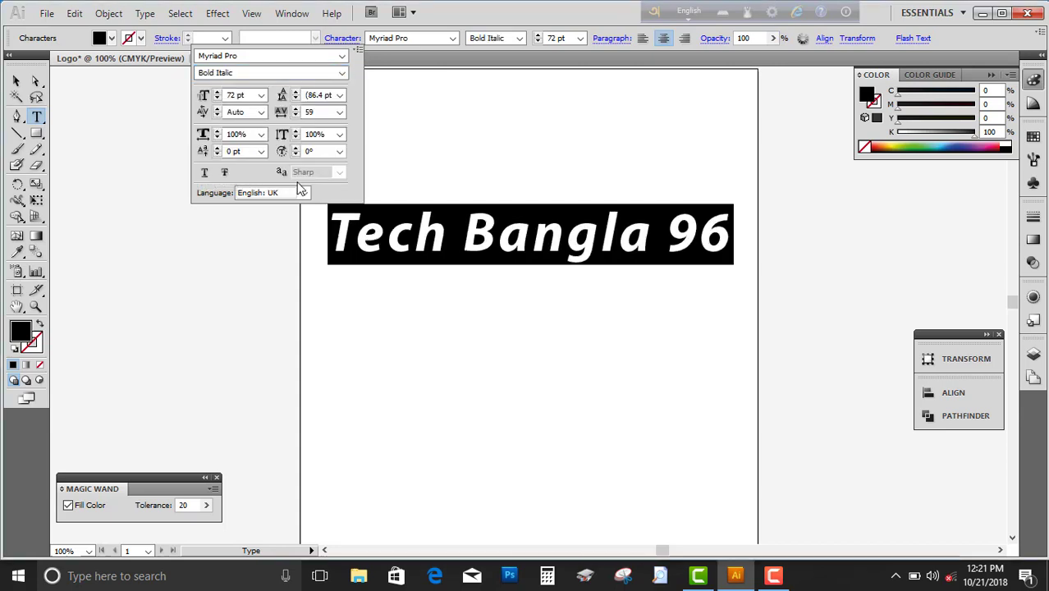
pyautogui.click(342, 73)
pyautogui.click(334, 99)
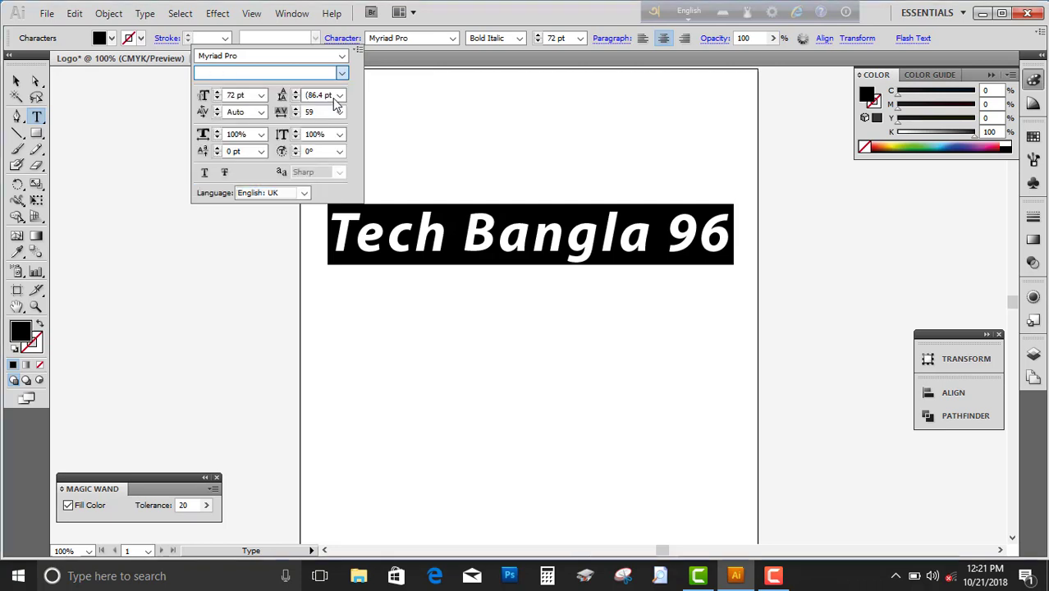
pyautogui.click(342, 73)
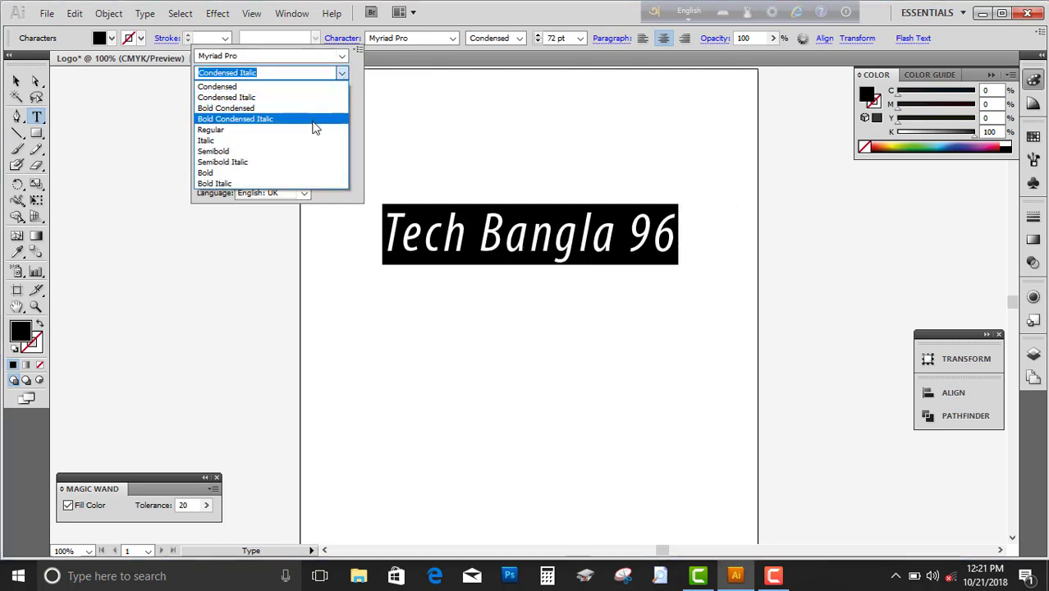
pyautogui.click(297, 162)
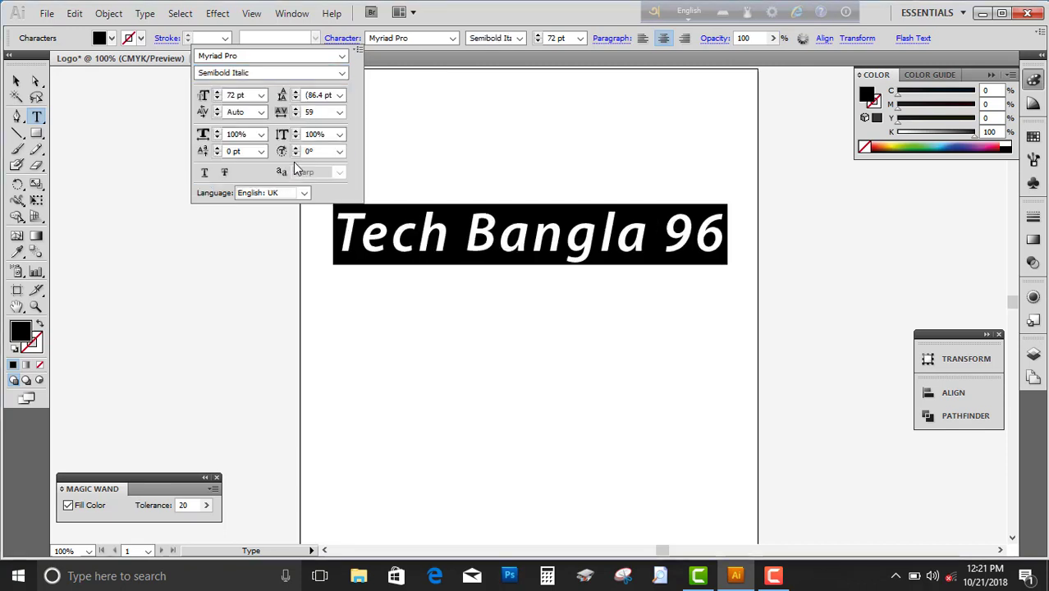
pyautogui.click(382, 283)
# Select all of 'Tech Bangla 96' and change its fill to white (FFFFFF).
pyautogui.click(386, 242)
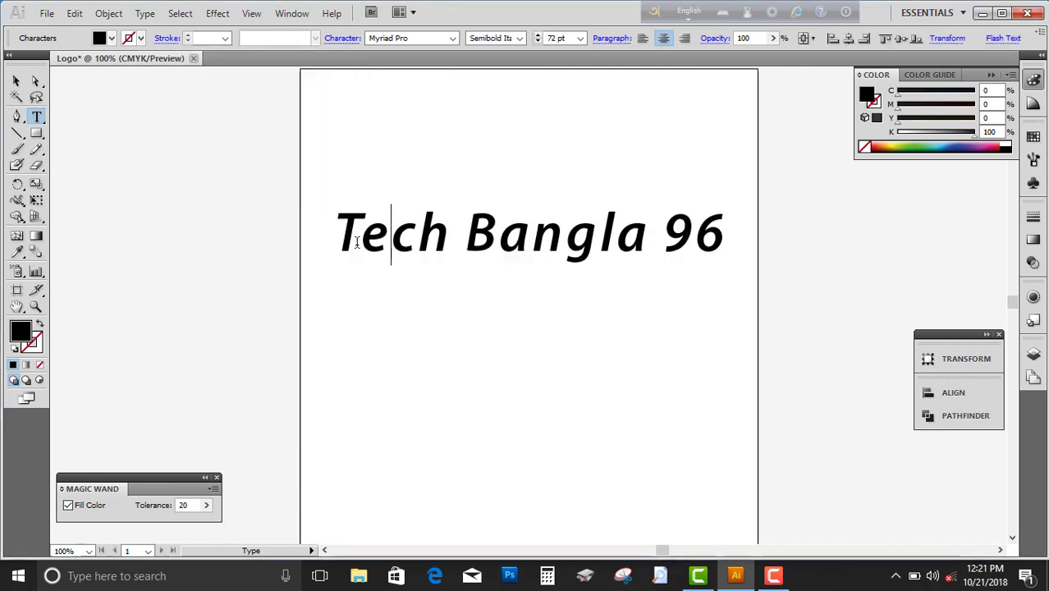
pyautogui.moveTo(335, 238); pyautogui.dragTo(731, 221)
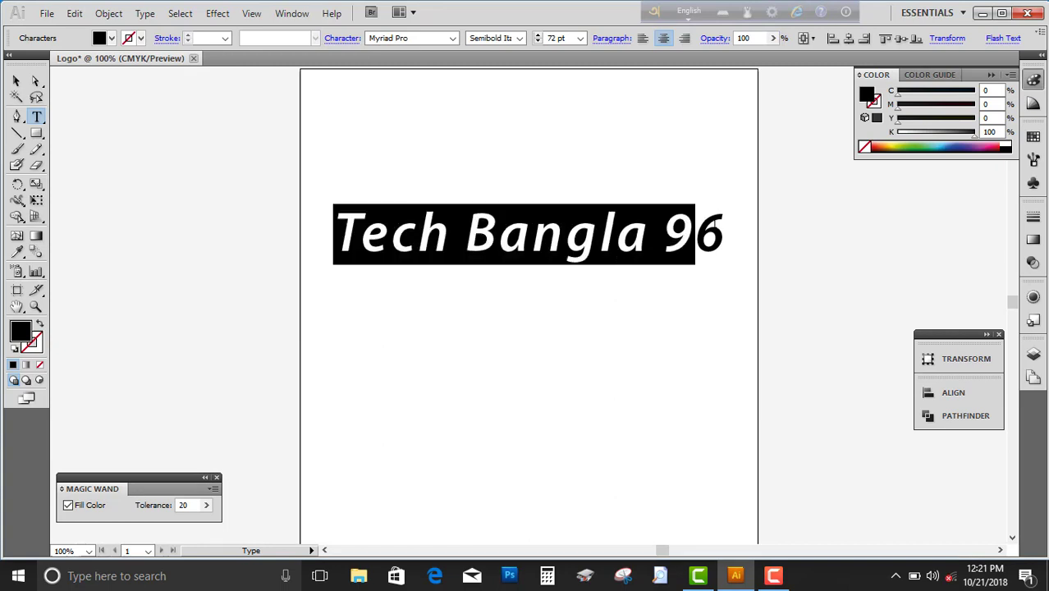
pyautogui.click(452, 273)
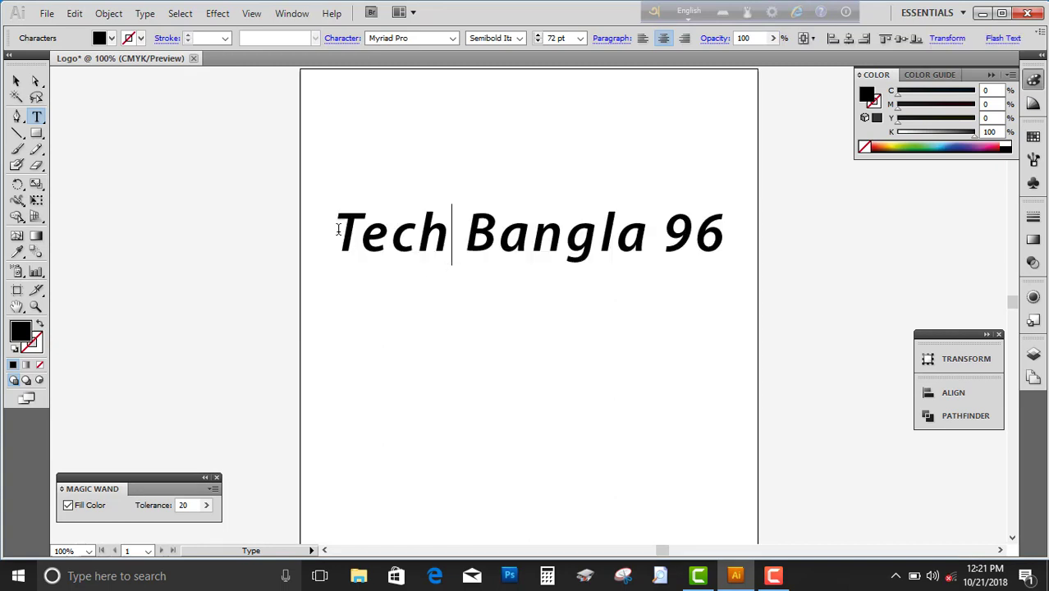
pyautogui.moveTo(338, 229); pyautogui.dragTo(394, 271)
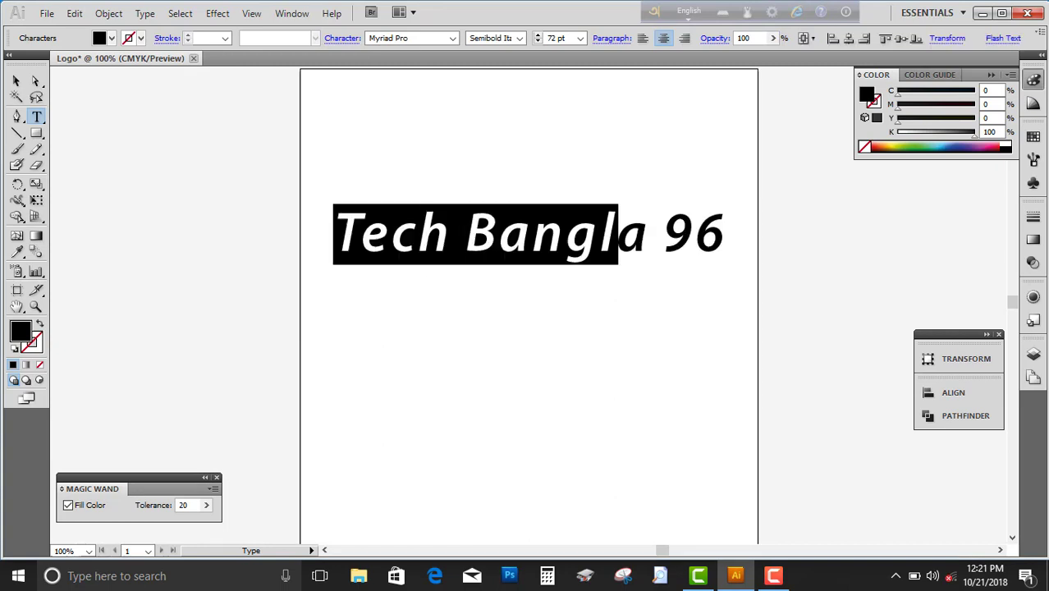
pyautogui.doubleClick(27, 335)
pyautogui.click(347, 225)
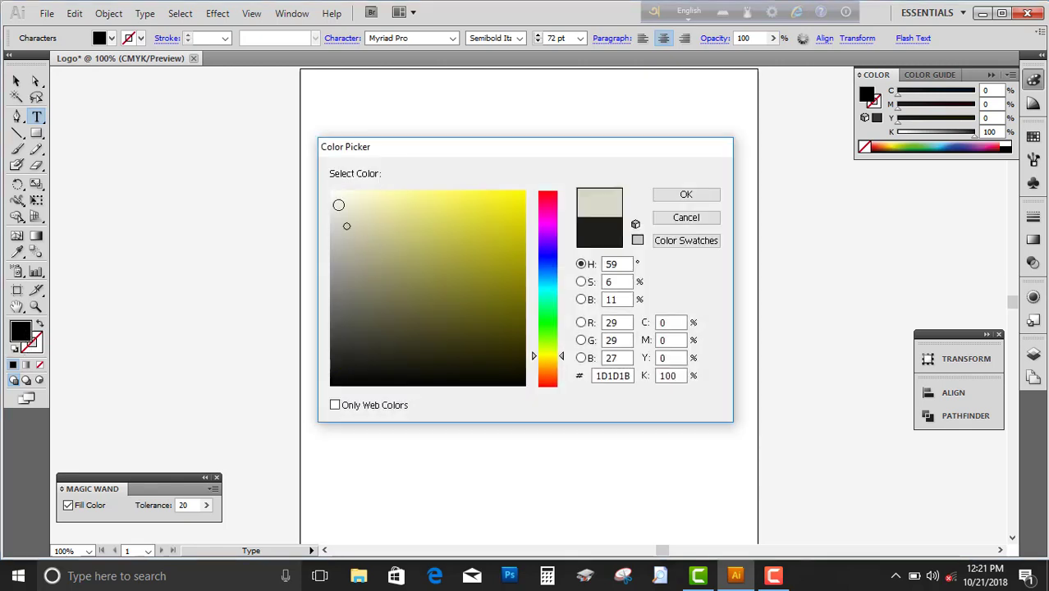
pyautogui.moveTo(346, 226); pyautogui.dragTo(329, 182)
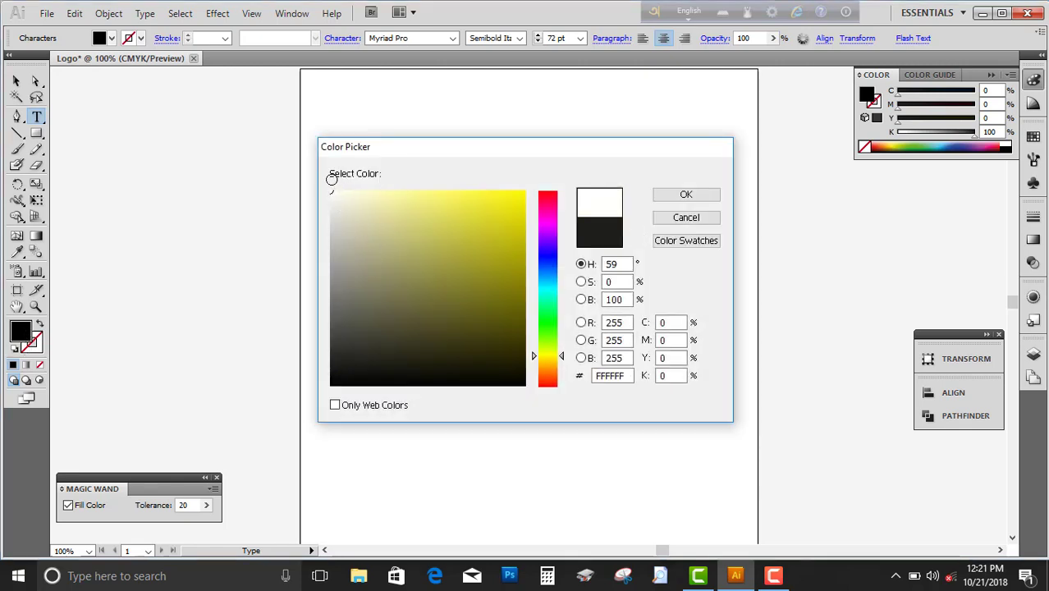
pyautogui.click(687, 196)
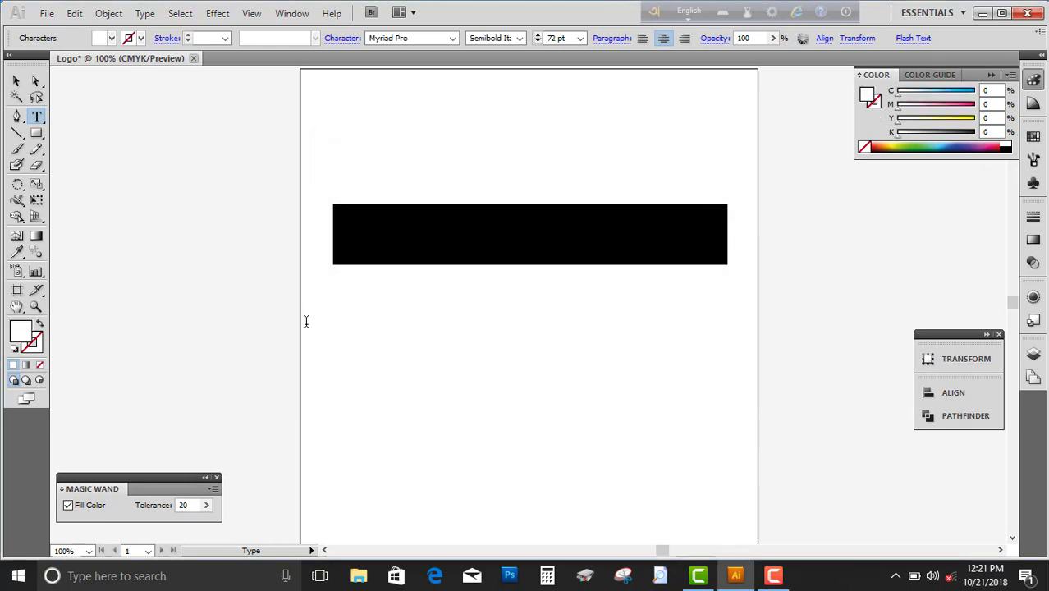
pyautogui.press('Left')
pyautogui.moveTo(367, 230); pyautogui.dragTo(815, 258)
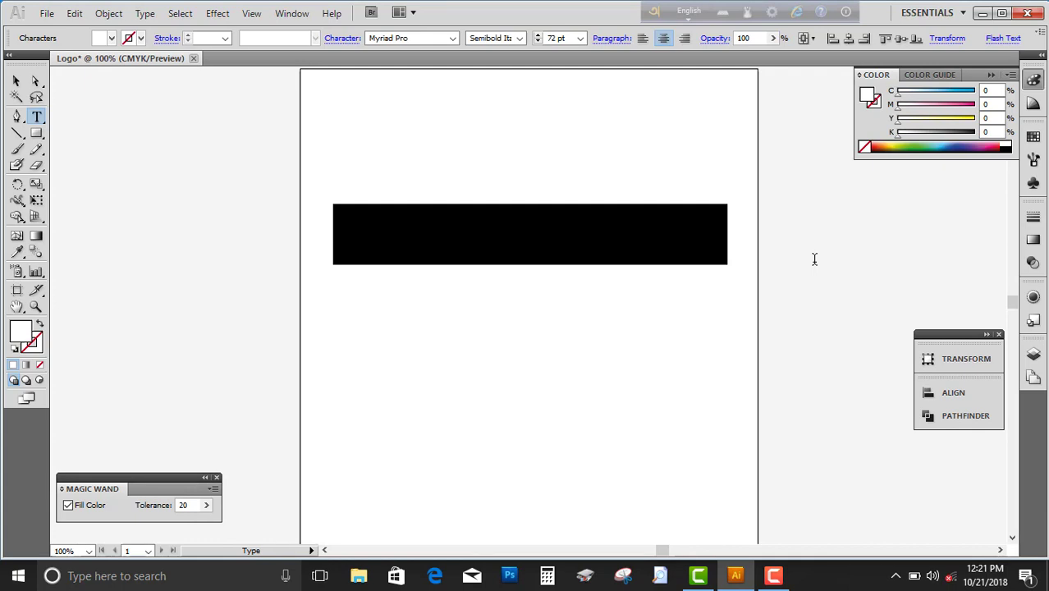
# Give the white Tech Bangla 96 text a CMYK Red 1 pt stroke and check the outline.
pyautogui.click(141, 39)
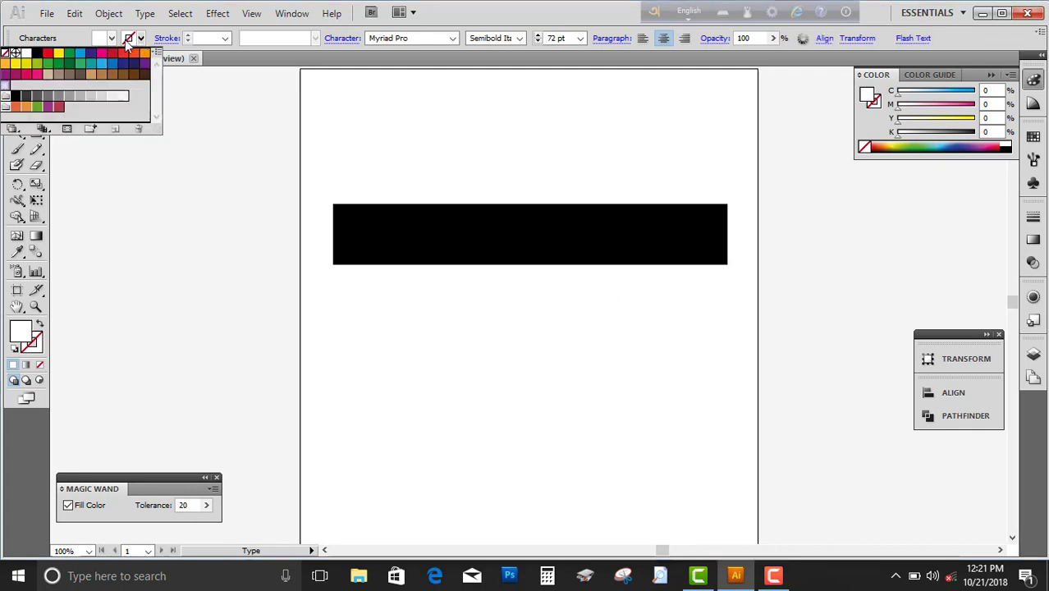
pyautogui.click(49, 56)
pyautogui.click(239, 274)
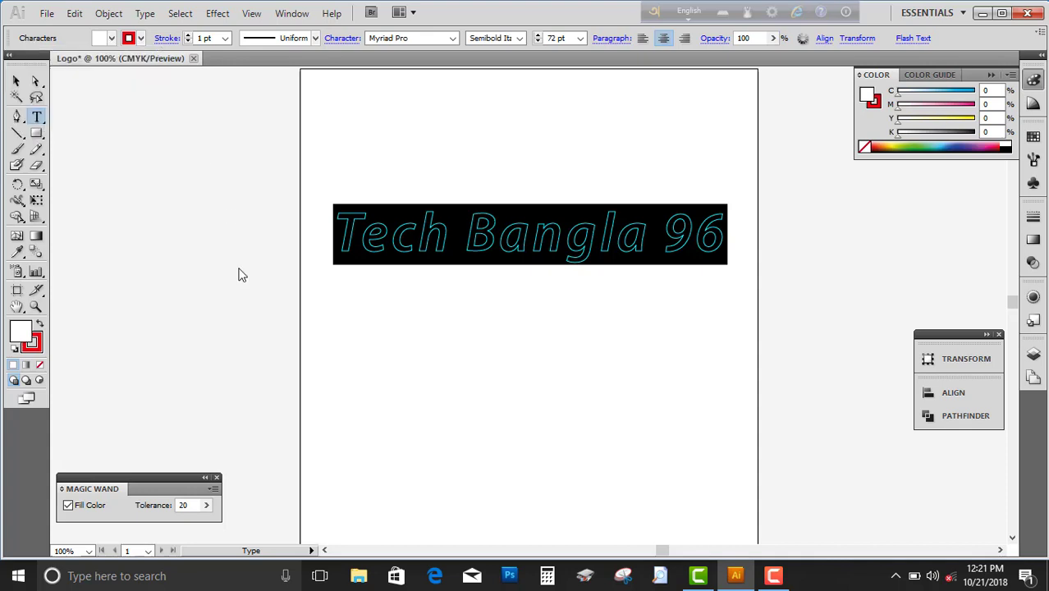
pyautogui.hotkey('ctrl', 'h')
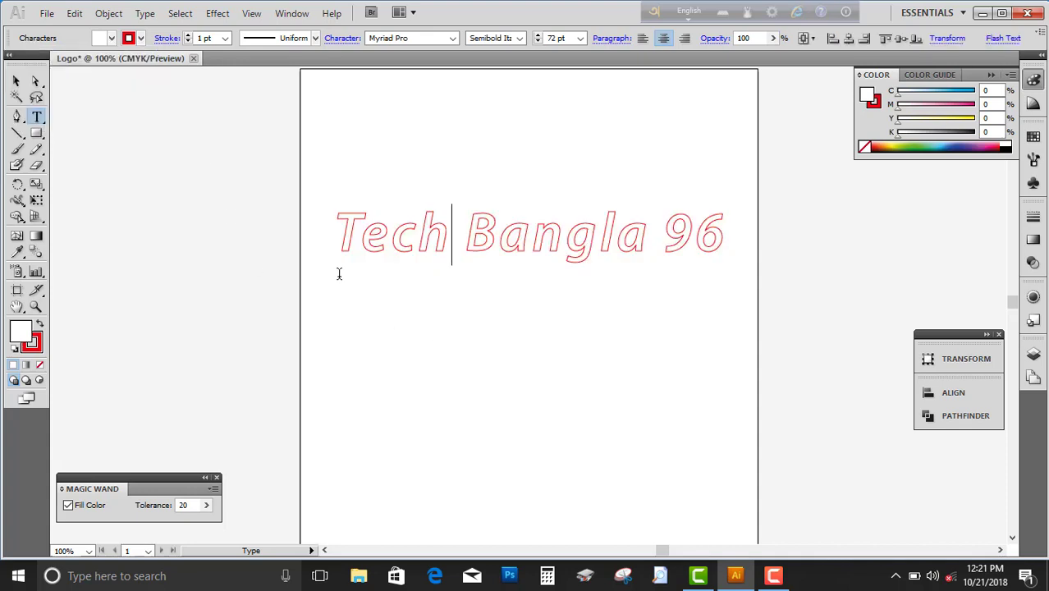
pyautogui.moveTo(343, 234); pyautogui.dragTo(727, 246)
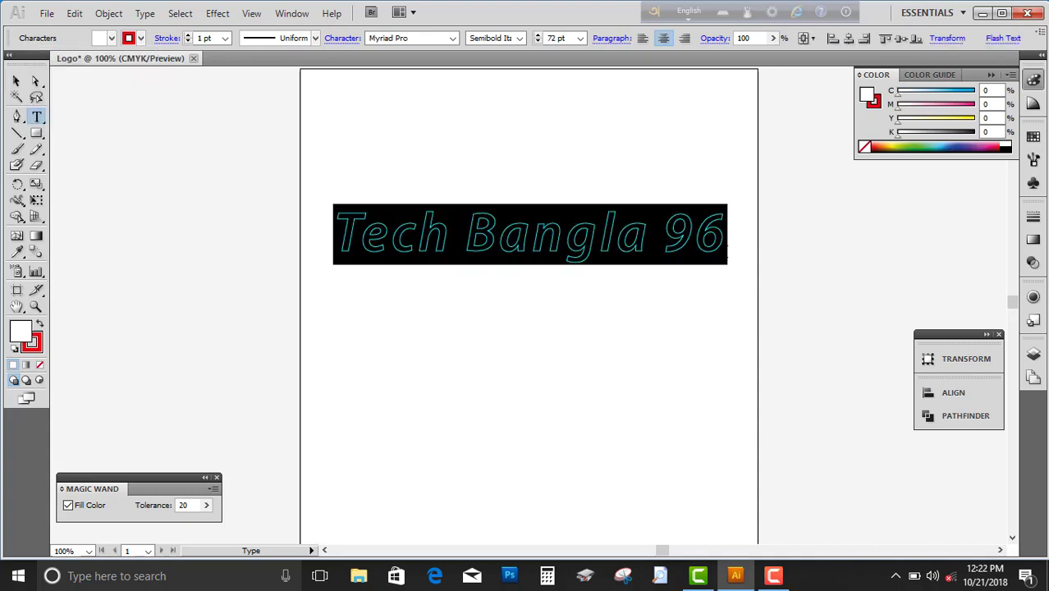
pyautogui.click(656, 332)
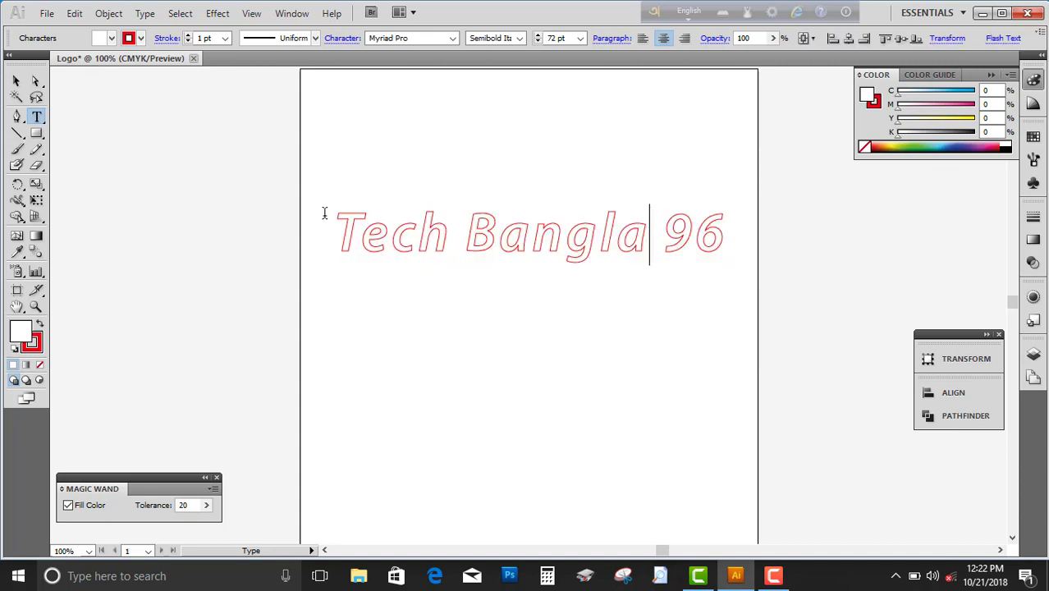
pyautogui.moveTo(333, 224); pyautogui.dragTo(764, 218)
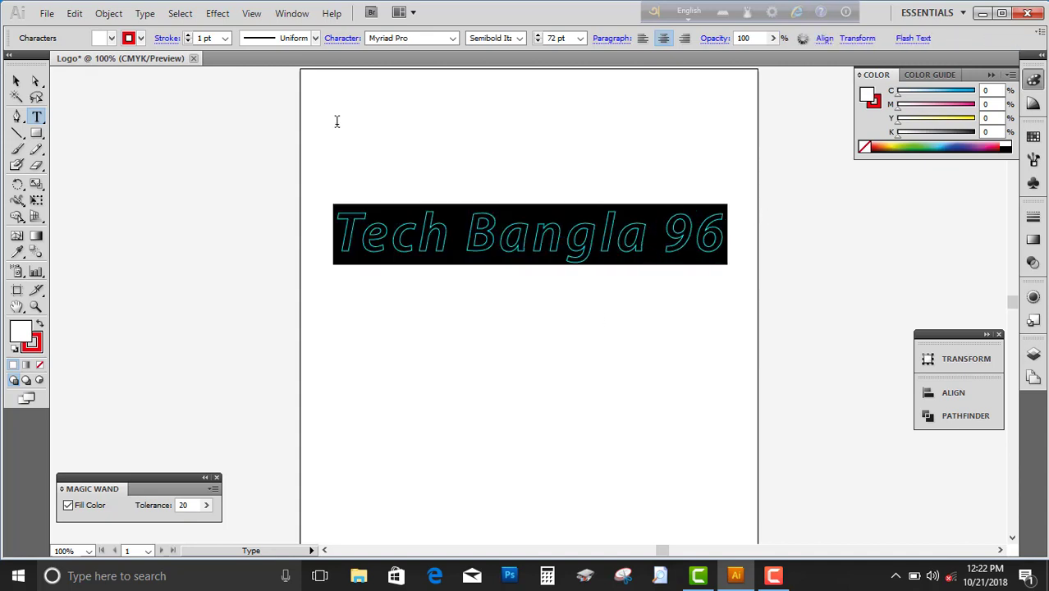
# Try black, then tan, as the fill colour of the Tech Bangla 96 text.
pyautogui.click(111, 37)
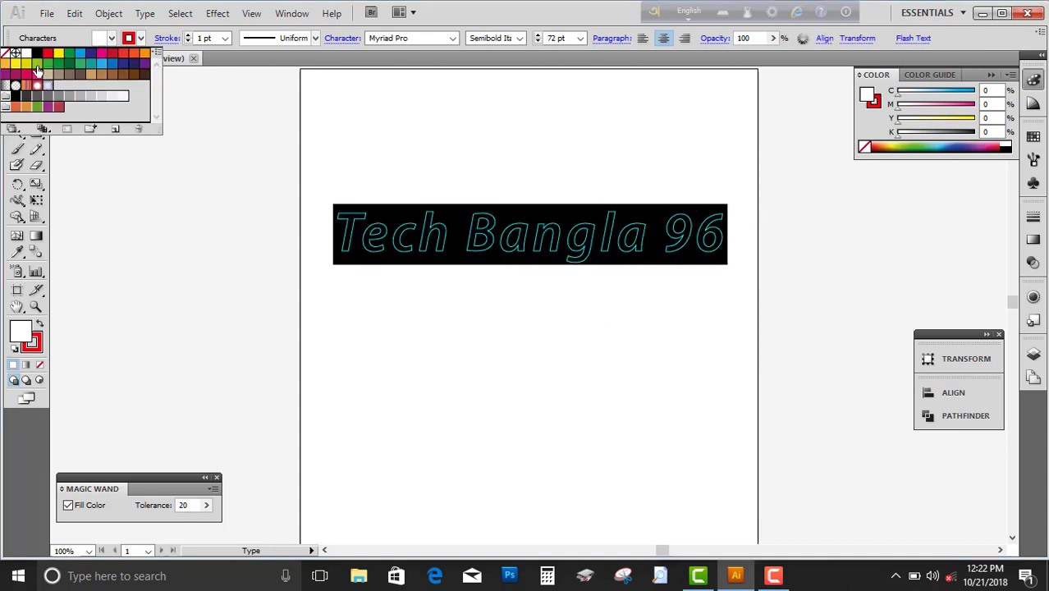
pyautogui.click(36, 56)
pyautogui.click(205, 319)
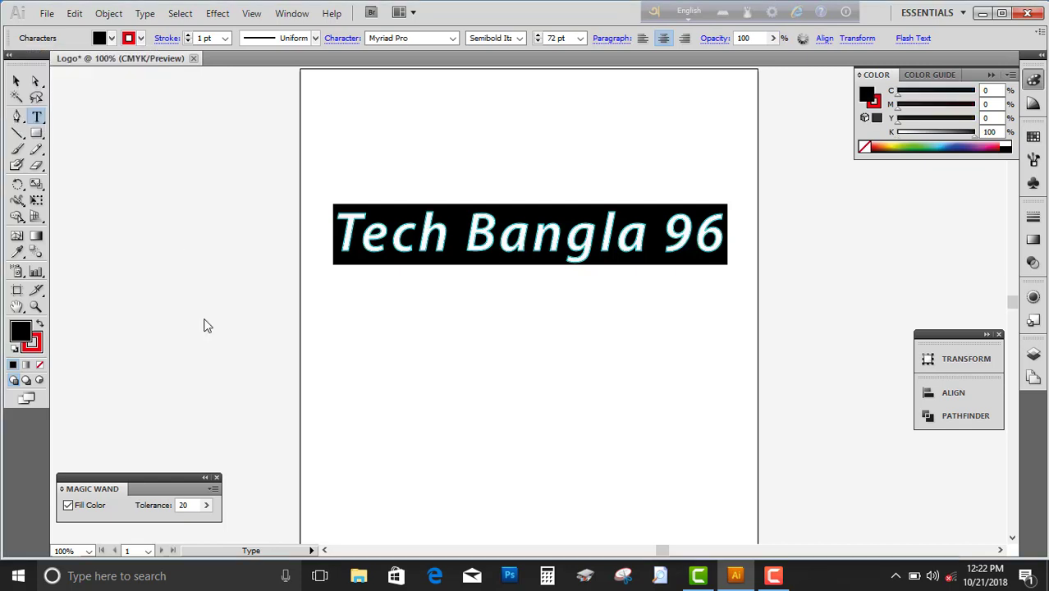
pyautogui.click(451, 289)
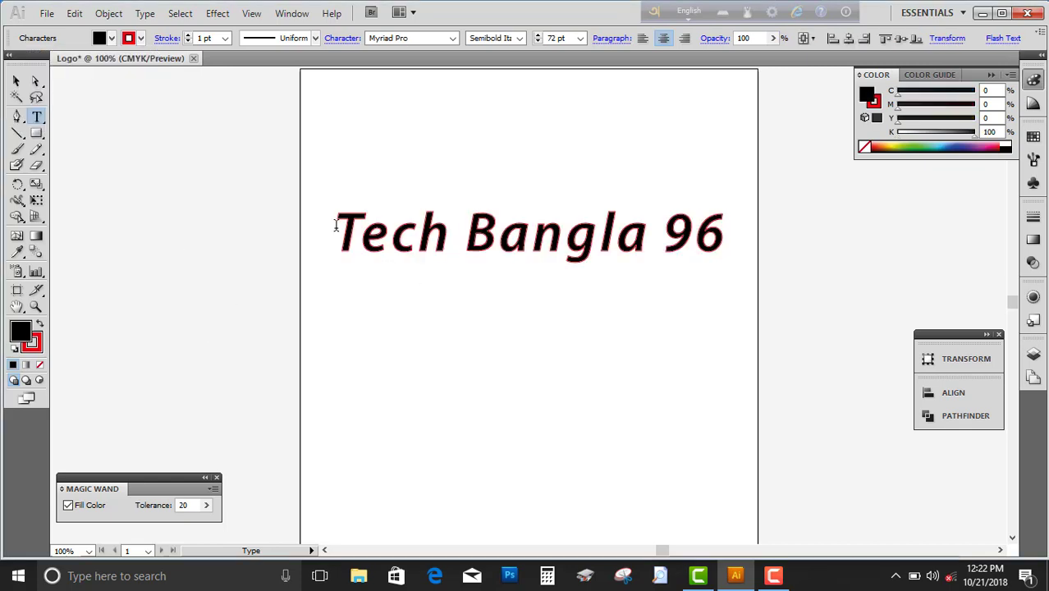
pyautogui.moveTo(335, 228); pyautogui.dragTo(787, 238)
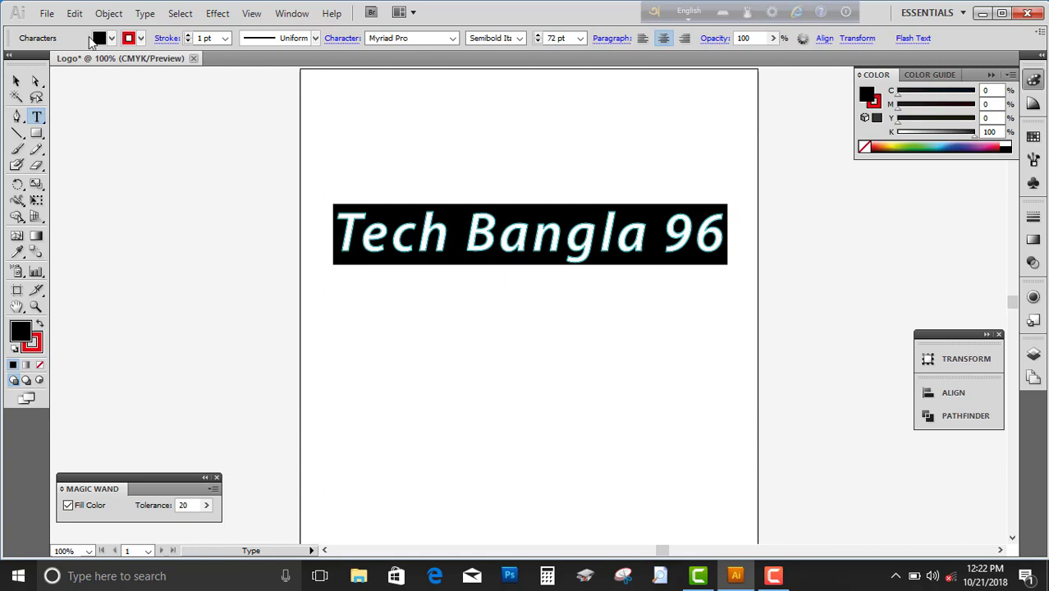
pyautogui.click(111, 38)
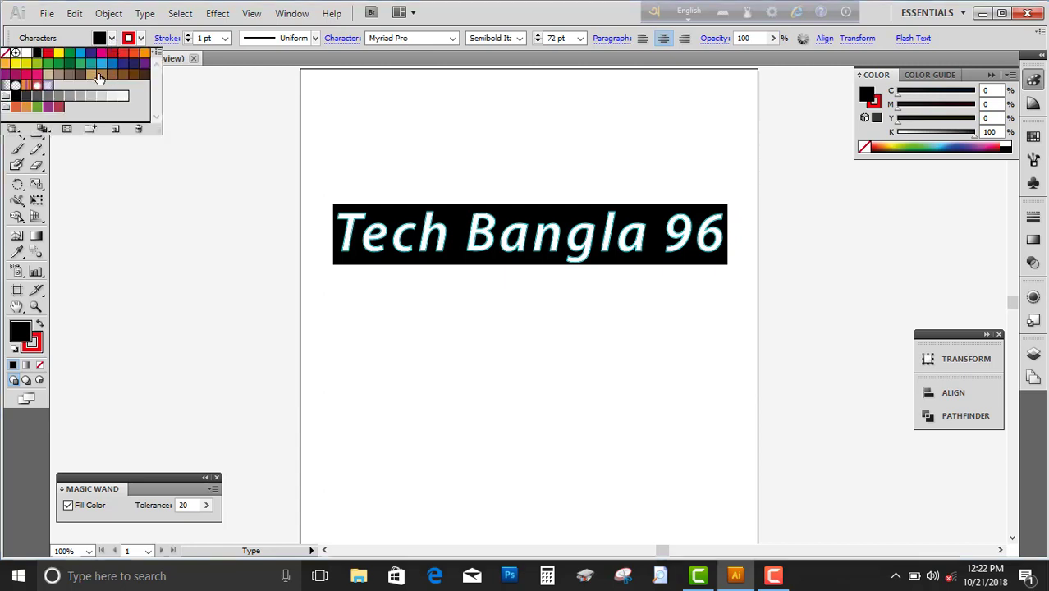
pyautogui.click(99, 78)
pyautogui.click(194, 282)
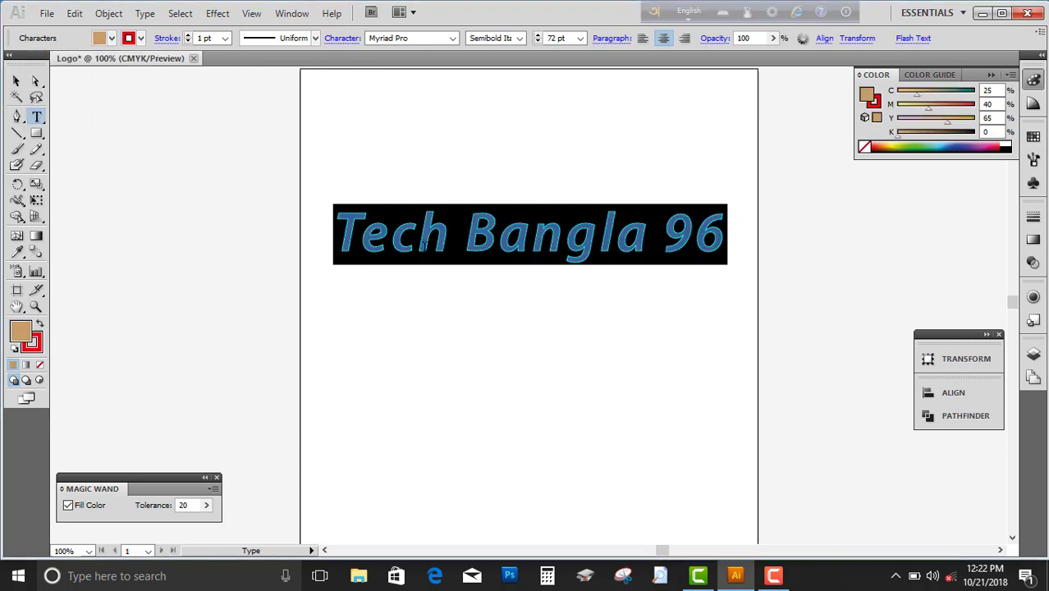
pyautogui.click(422, 243)
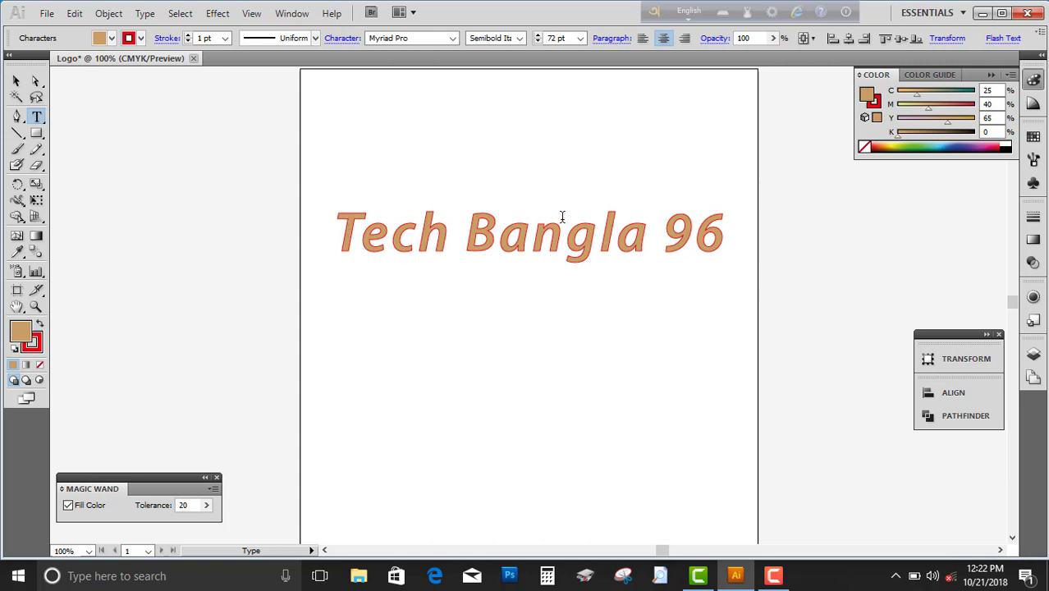
# Fill all of the Tech Bangla 96 text with orange (C0 M50 Y100 K0).
pyautogui.hotkey('ctrl', 'a')
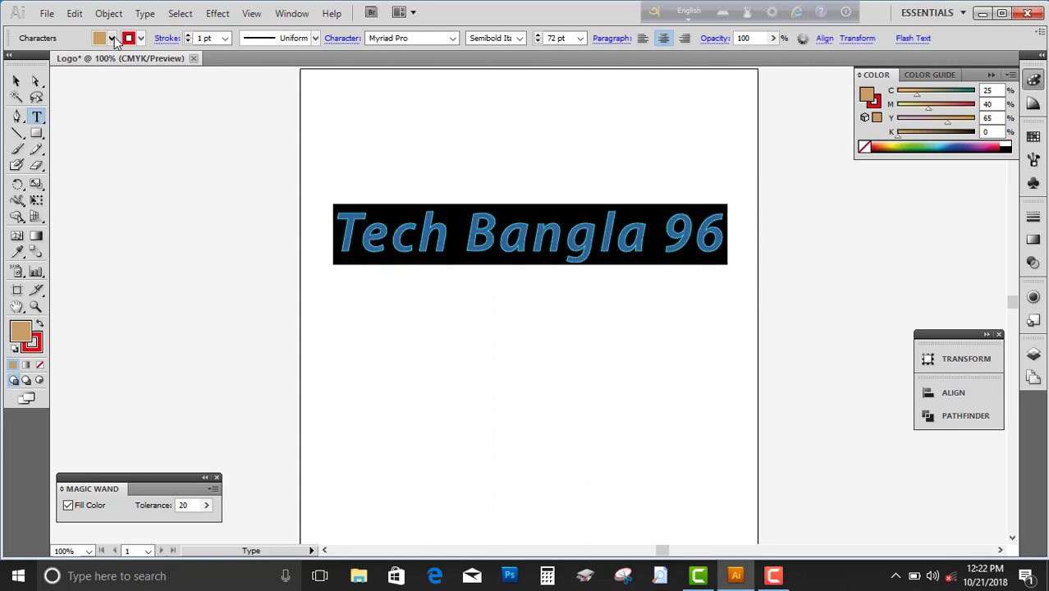
pyautogui.click(113, 39)
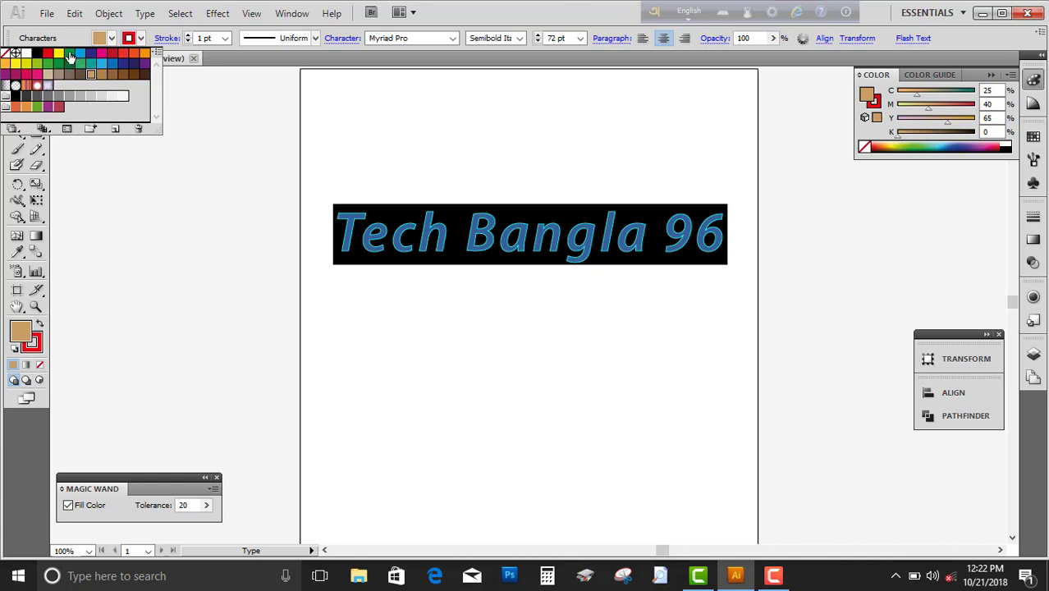
pyautogui.click(145, 53)
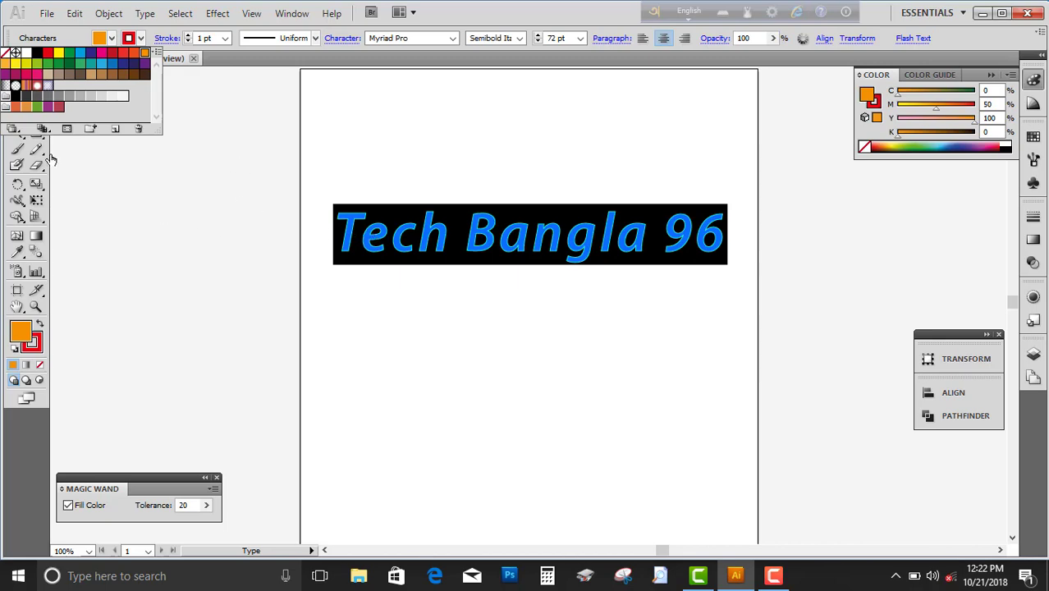
pyautogui.click(424, 246)
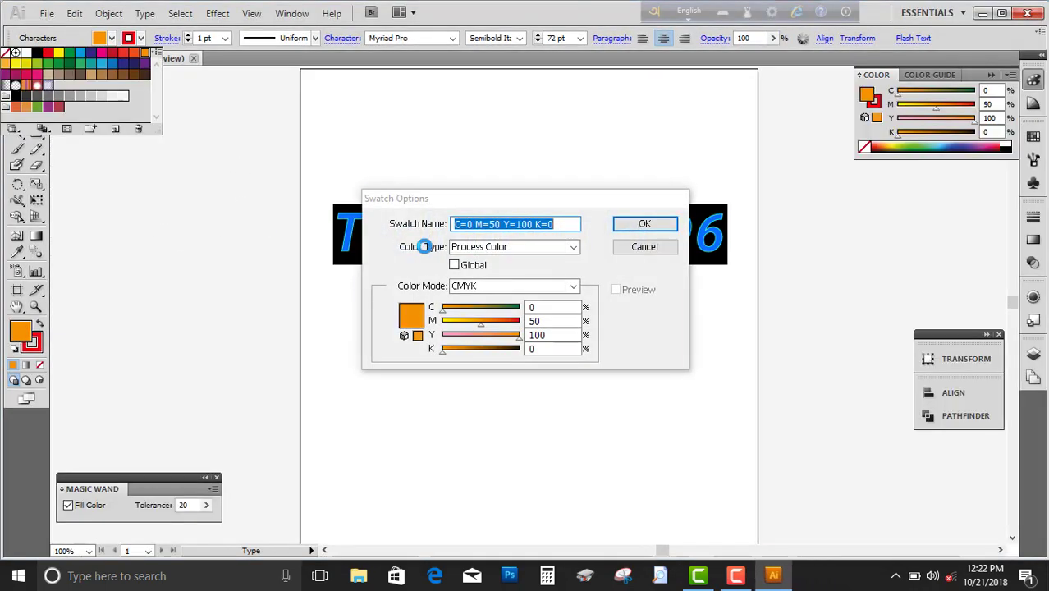
pyautogui.click(649, 250)
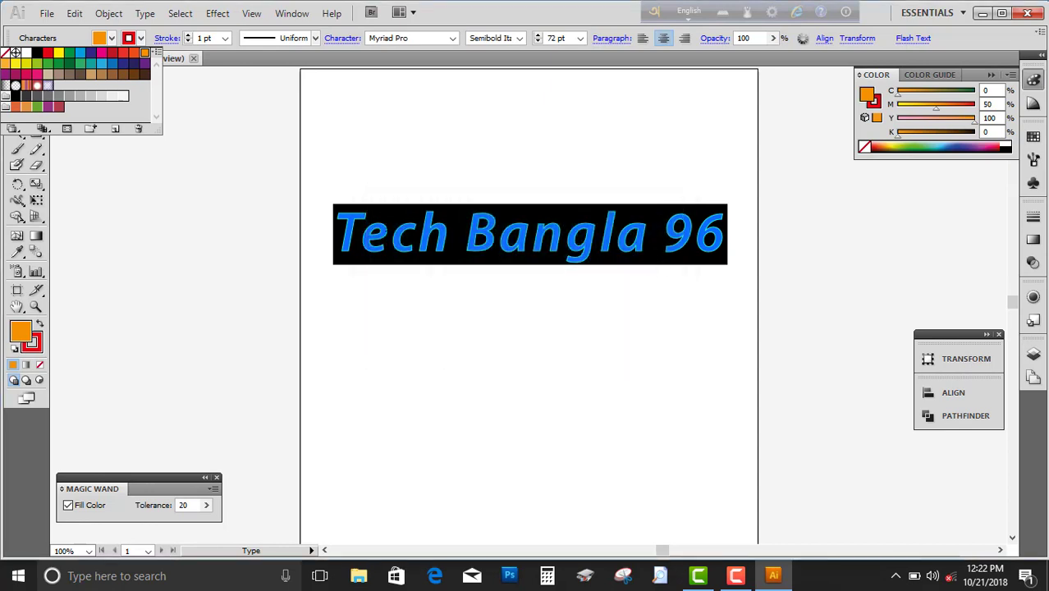
pyautogui.click(381, 232)
pyautogui.click(335, 234)
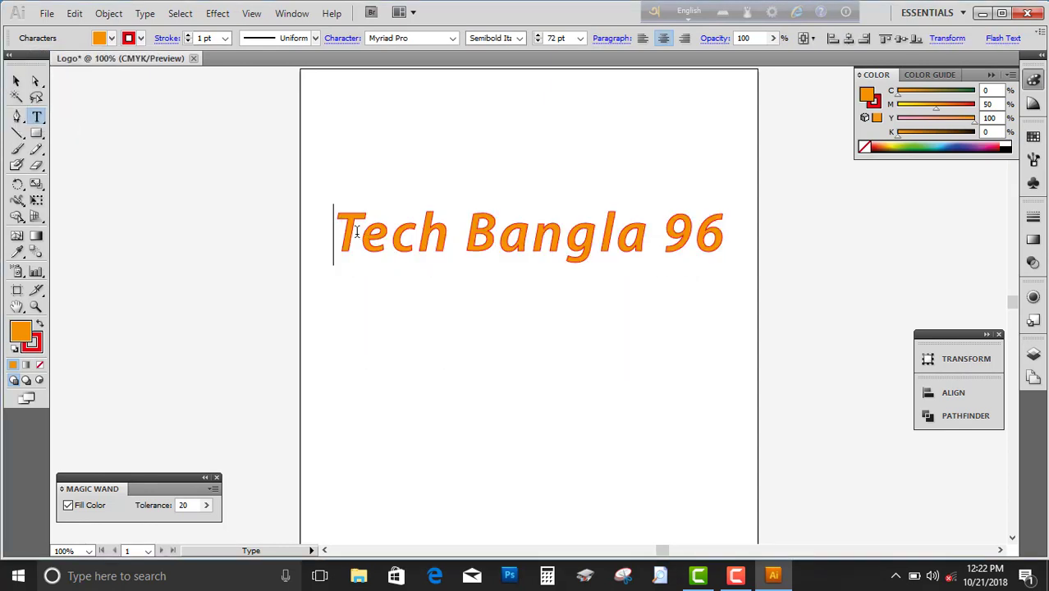
pyautogui.moveTo(335, 234); pyautogui.dragTo(731, 276)
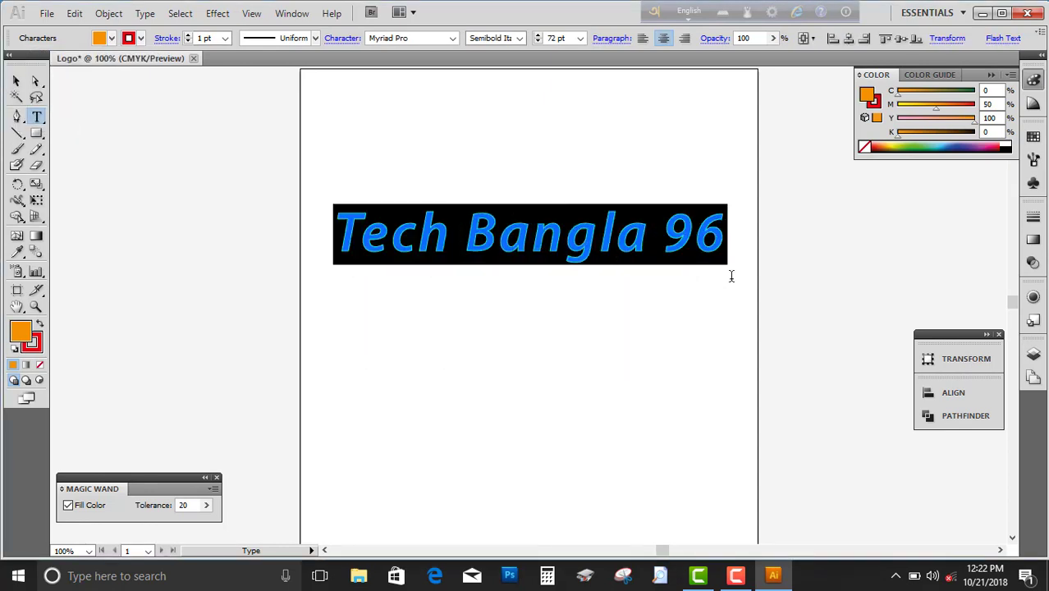
pyautogui.click(481, 298)
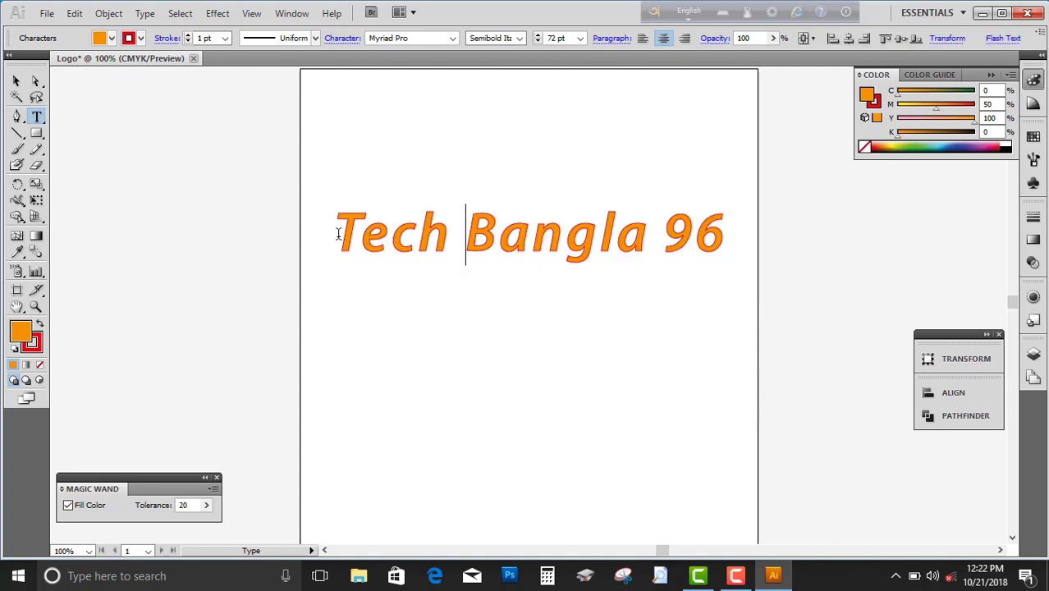
pyautogui.moveTo(337, 234); pyautogui.dragTo(739, 257)
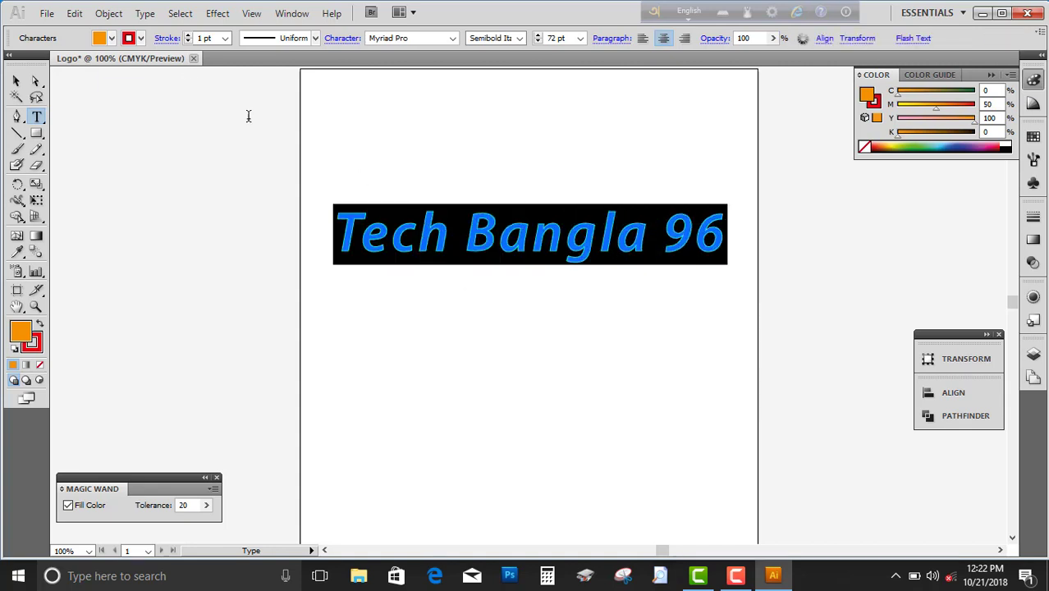
# Try 2 pt and then 7 pt stroke weights on the text's red outline.
pyautogui.click(224, 39)
pyautogui.click(209, 96)
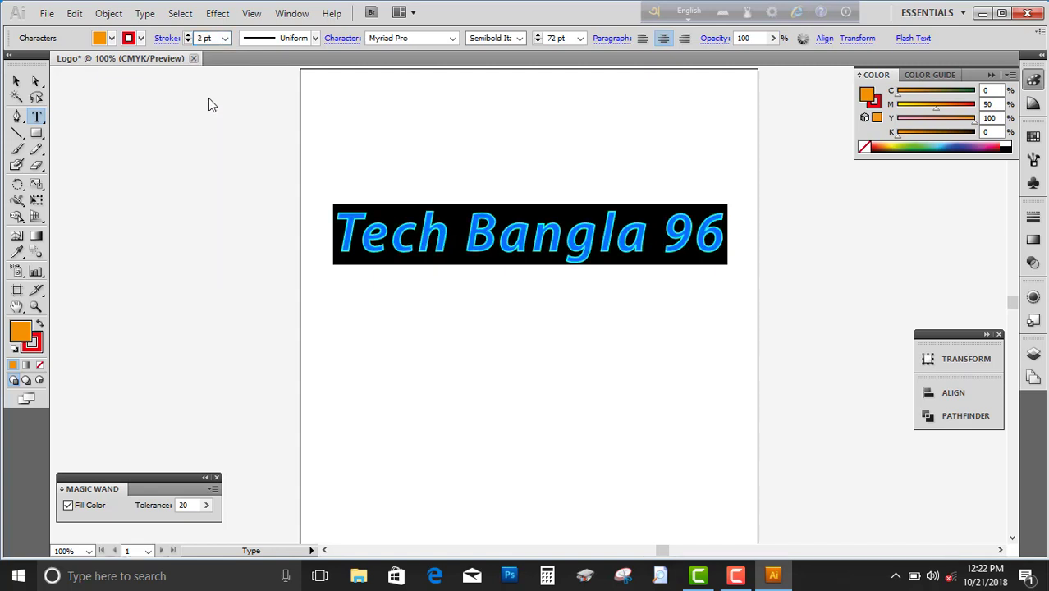
pyautogui.click(224, 39)
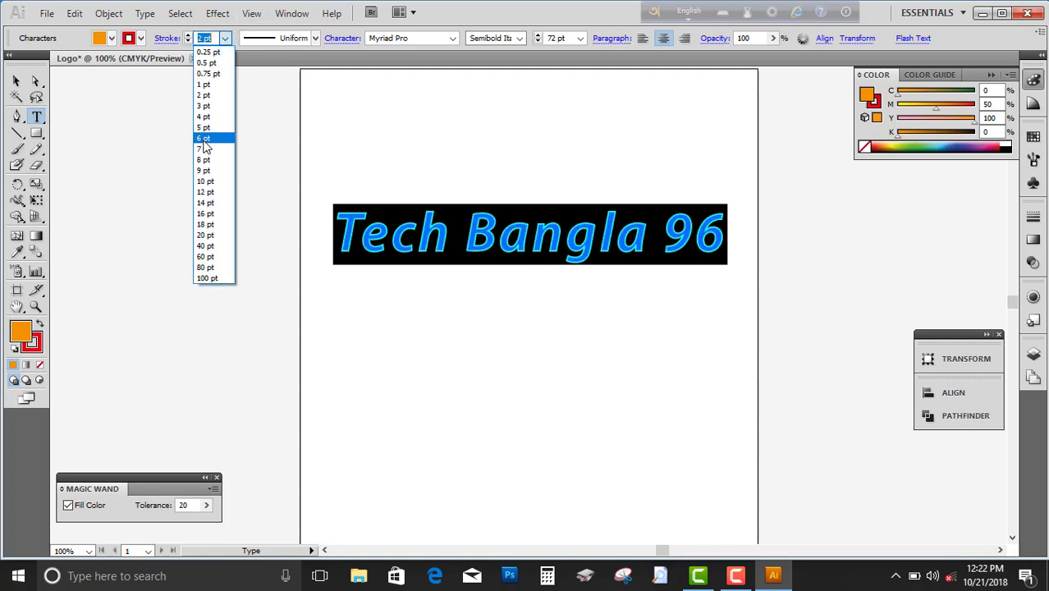
pyautogui.click(209, 149)
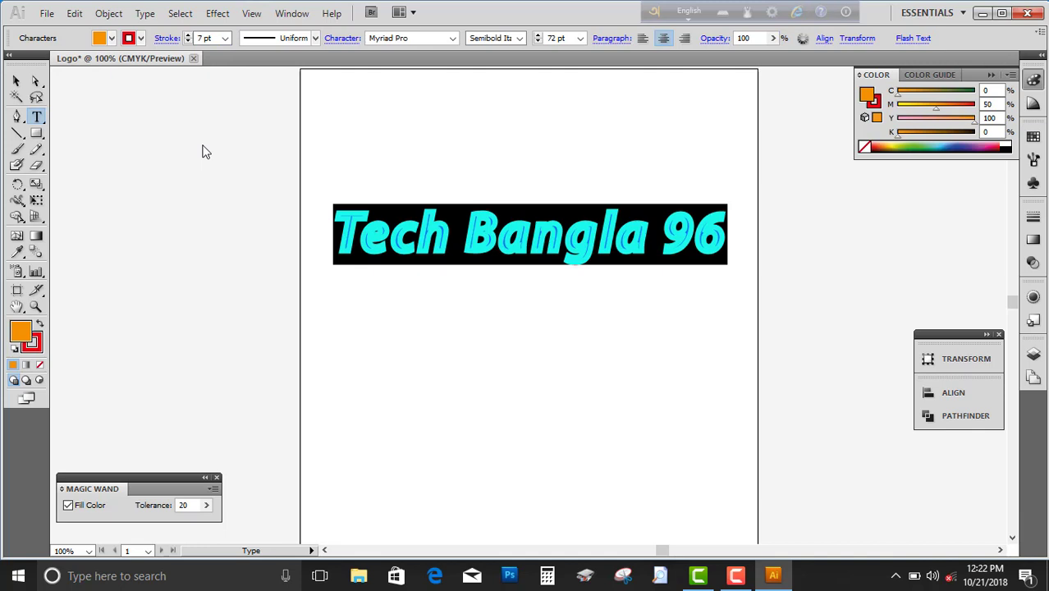
pyautogui.click(459, 331)
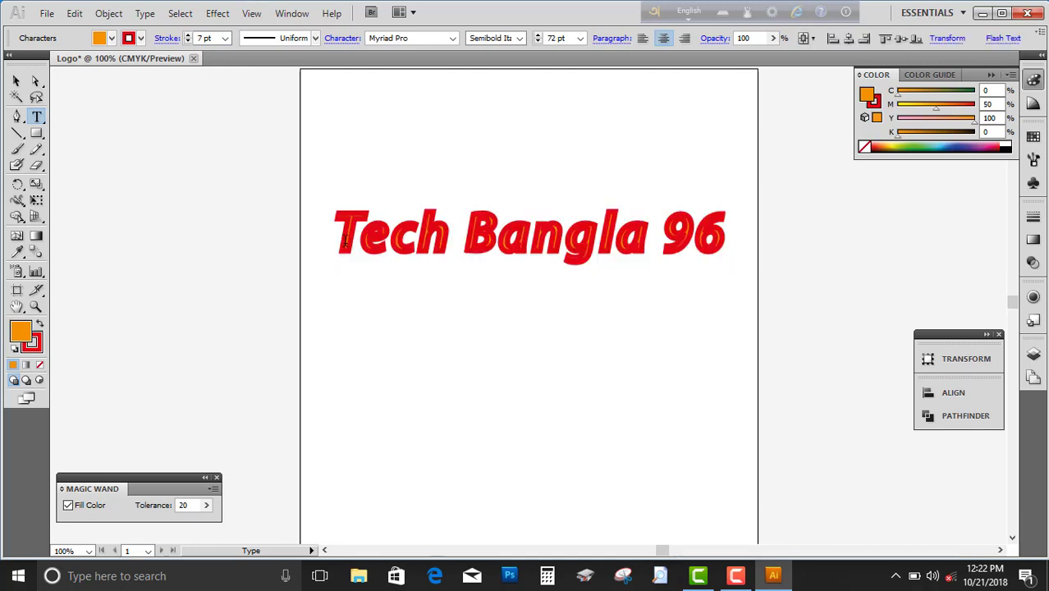
pyautogui.moveTo(337, 238); pyautogui.dragTo(744, 237)
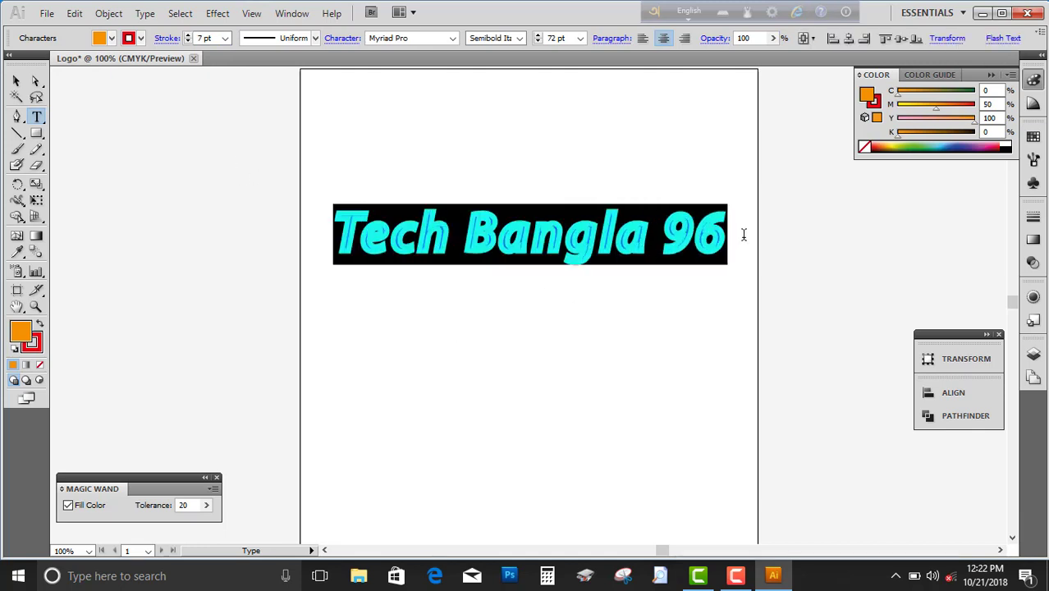
# Settle on a 5 pt outline weight and reselect the text to check it.
pyautogui.click(225, 38)
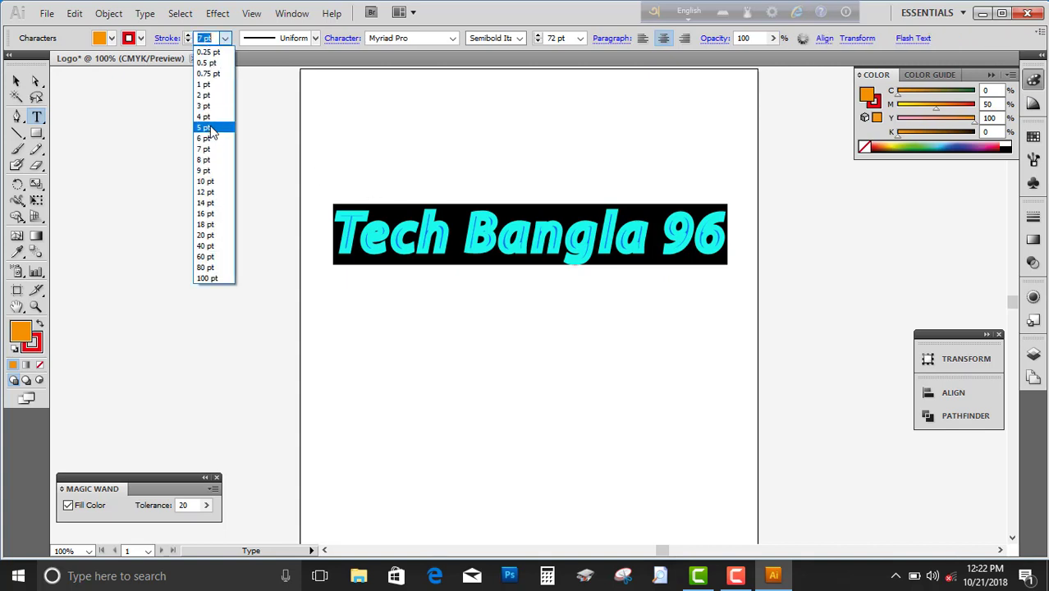
pyautogui.click(206, 128)
pyautogui.click(500, 234)
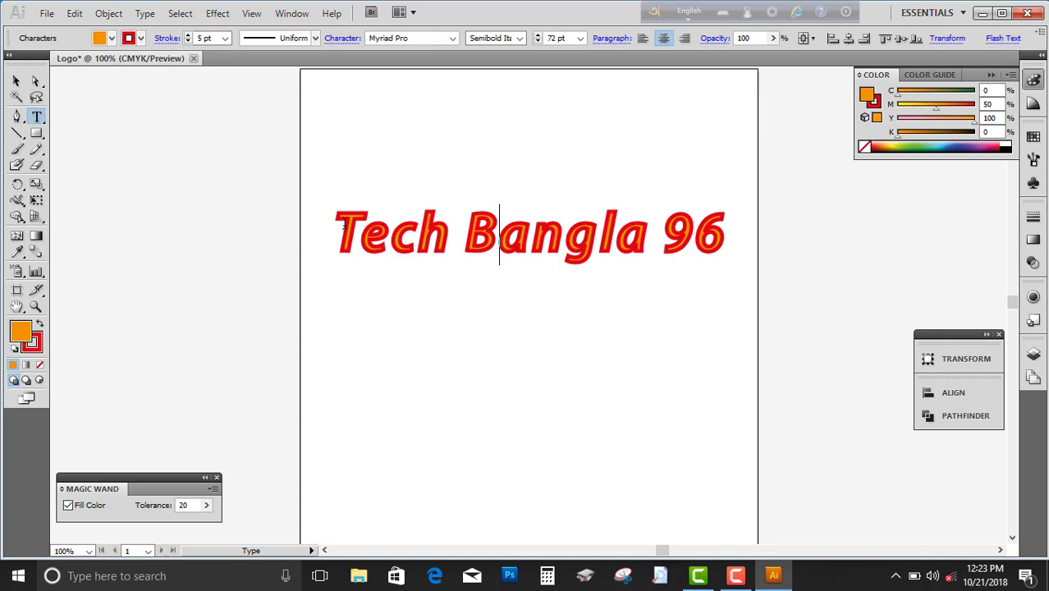
pyautogui.moveTo(345, 223); pyautogui.dragTo(726, 256)
pyautogui.click(729, 256)
pyautogui.press('Left')
pyautogui.press('Left')
pyautogui.press('Left')
pyautogui.moveTo(335, 215); pyautogui.dragTo(742, 207)
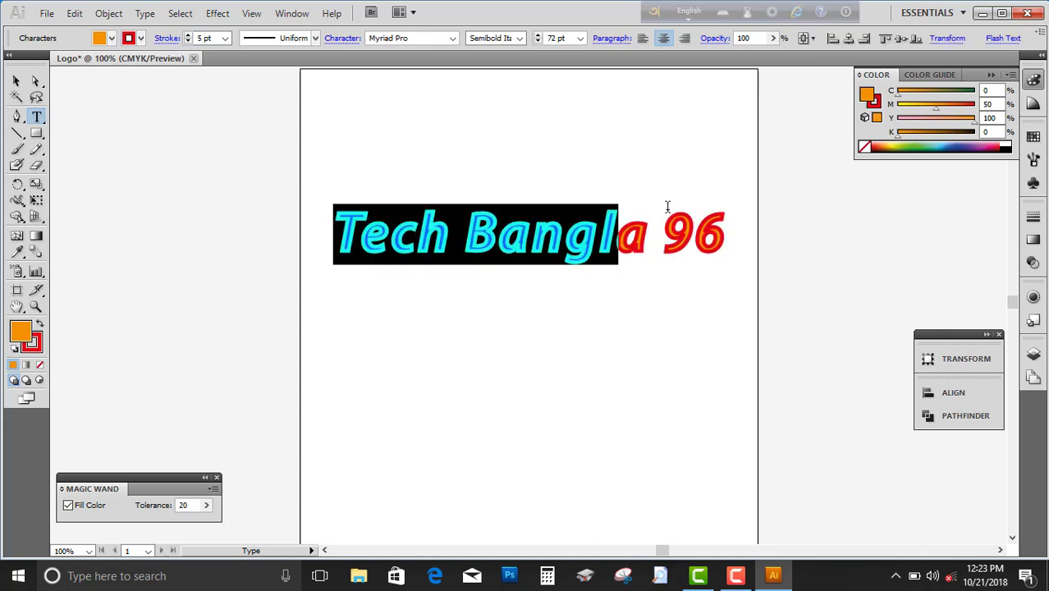
pyautogui.click(498, 234)
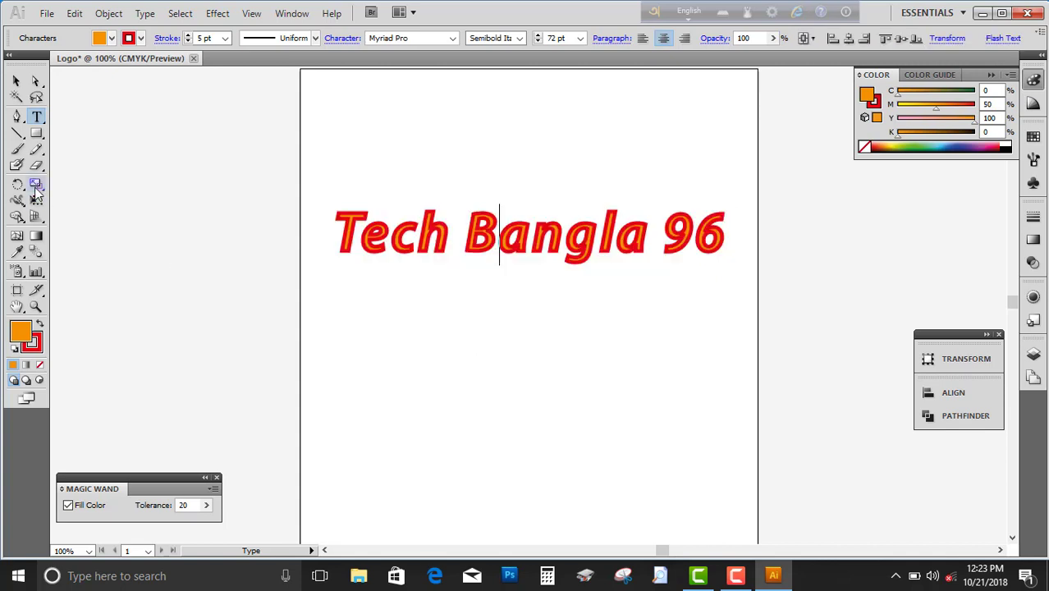
# Draw an orange rectangle across the top of the text with stroke set to None.
pyautogui.click(37, 133)
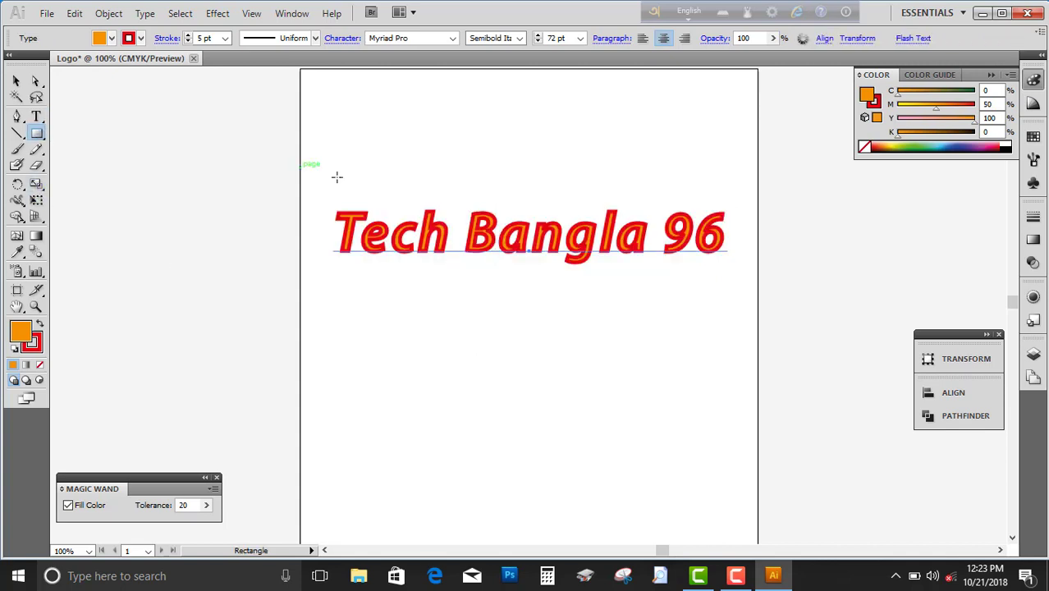
pyautogui.moveTo(330, 190)
pyautogui.mouseDown()
pyautogui.moveTo(546, 245)
pyautogui.moveTo(734, 236)
pyautogui.mouseUp()
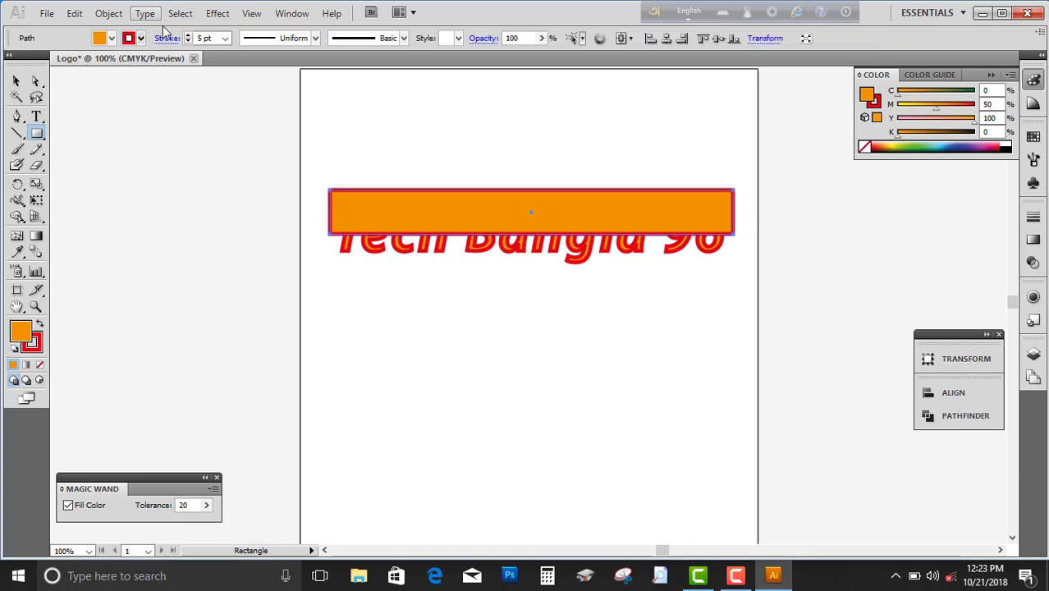
pyautogui.click(141, 39)
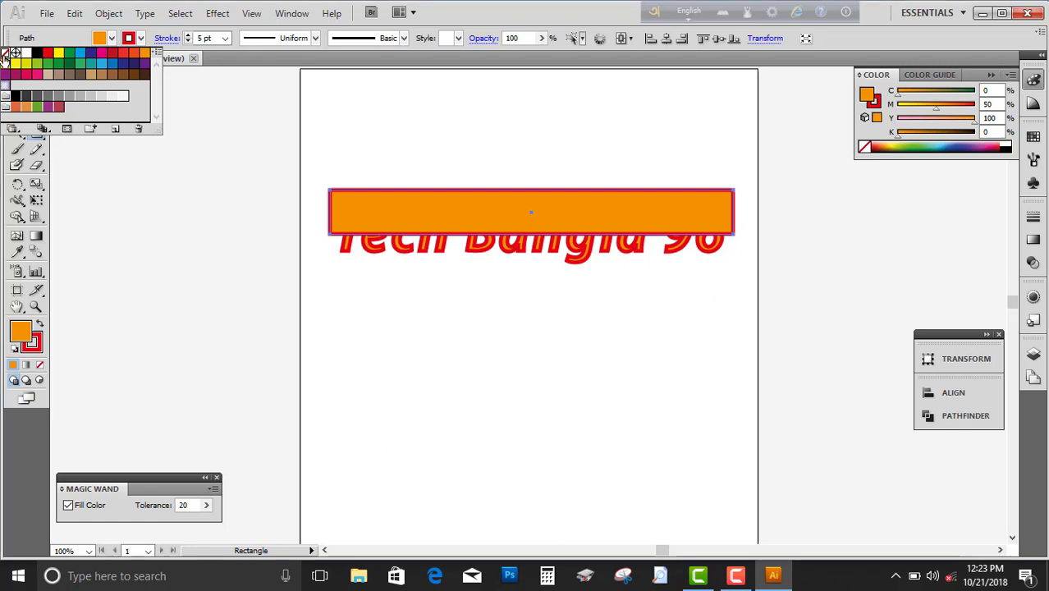
pyautogui.click(6, 53)
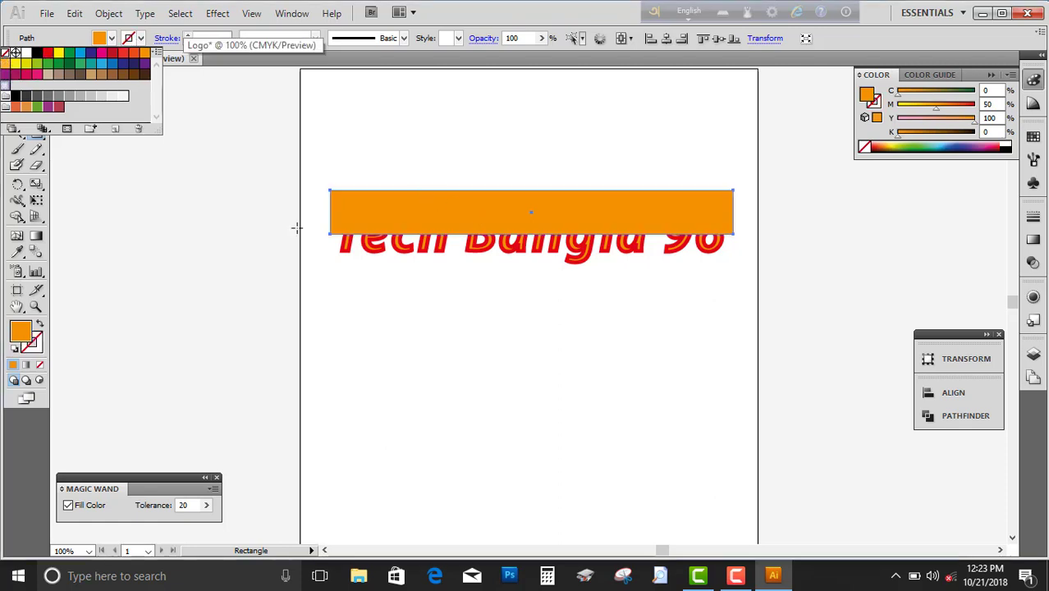
pyautogui.click(102, 219)
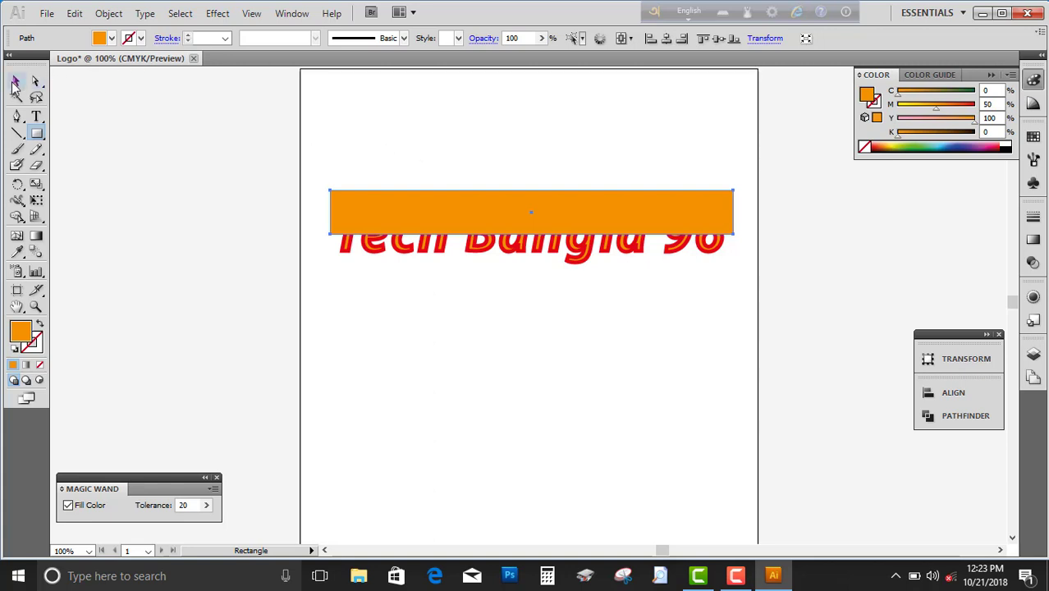
pyautogui.click(15, 82)
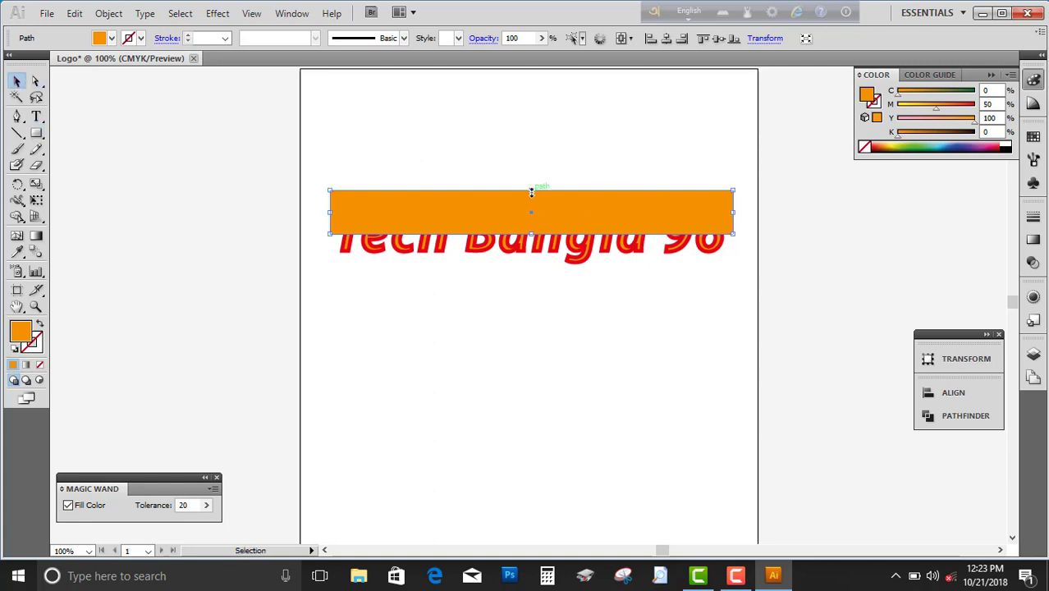
# Shorten the orange rectangle and send it backward behind the text.
pyautogui.moveTo(532, 190); pyautogui.dragTo(532, 202)
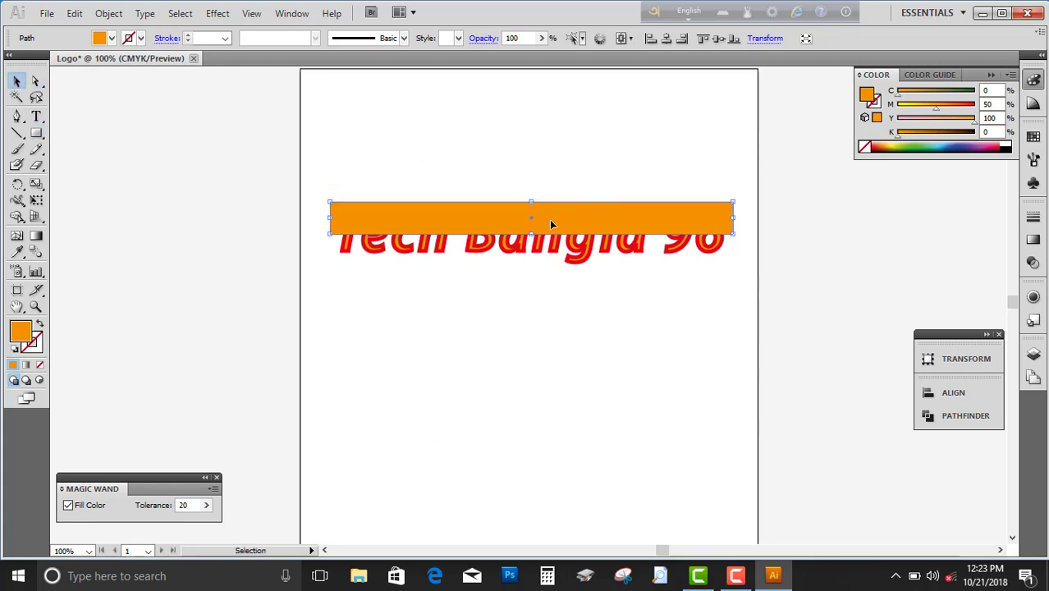
pyautogui.rightClick(551, 224)
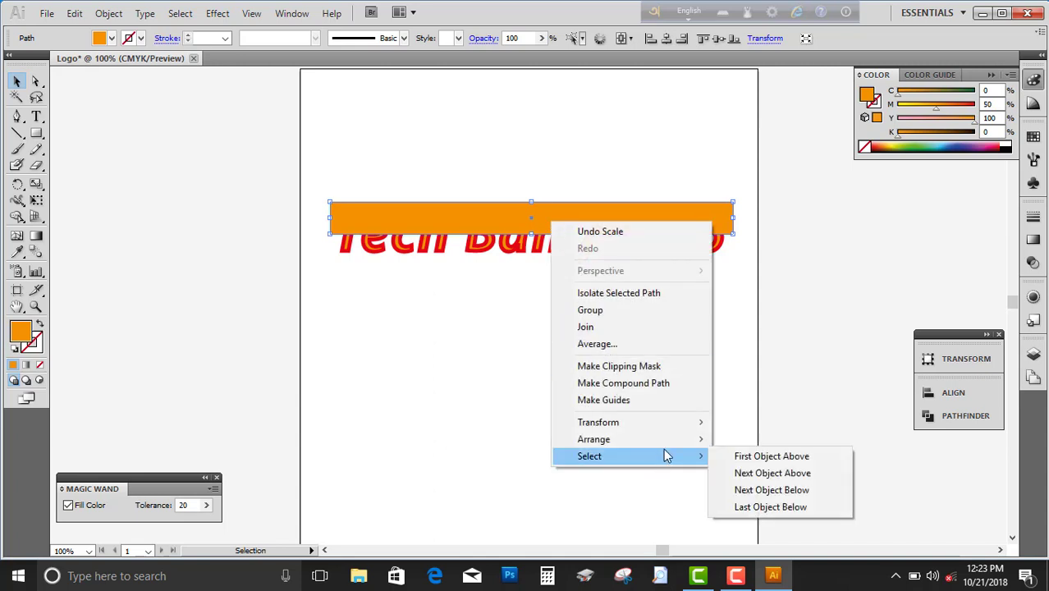
pyautogui.moveTo(594, 439)
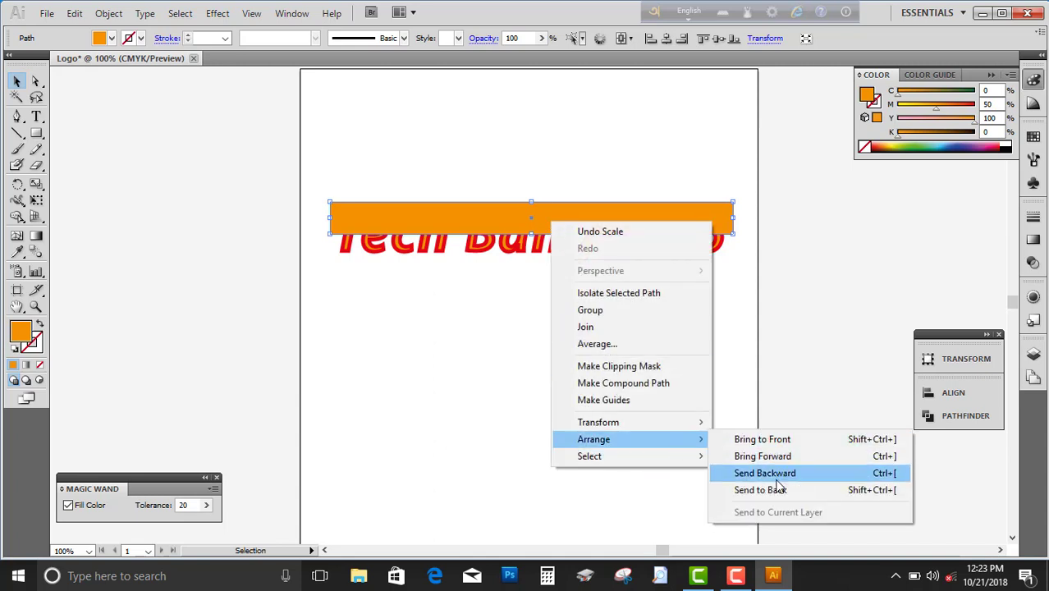
pyautogui.click(777, 479)
pyautogui.click(575, 443)
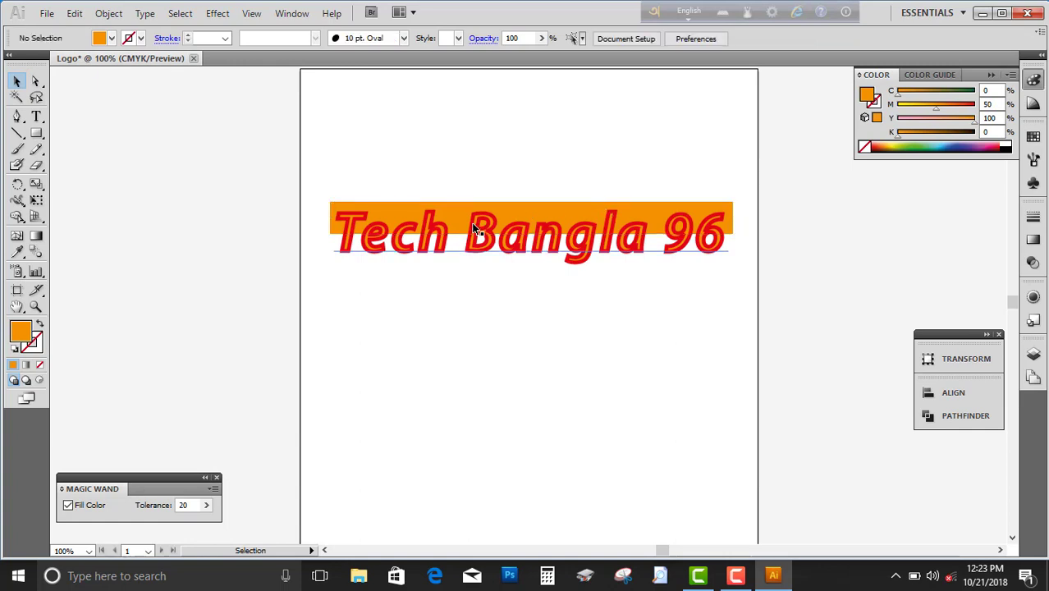
# Narrow the rectangle to the text's width and nudge it two steps right.
pyautogui.click(532, 212)
pyautogui.click(522, 313)
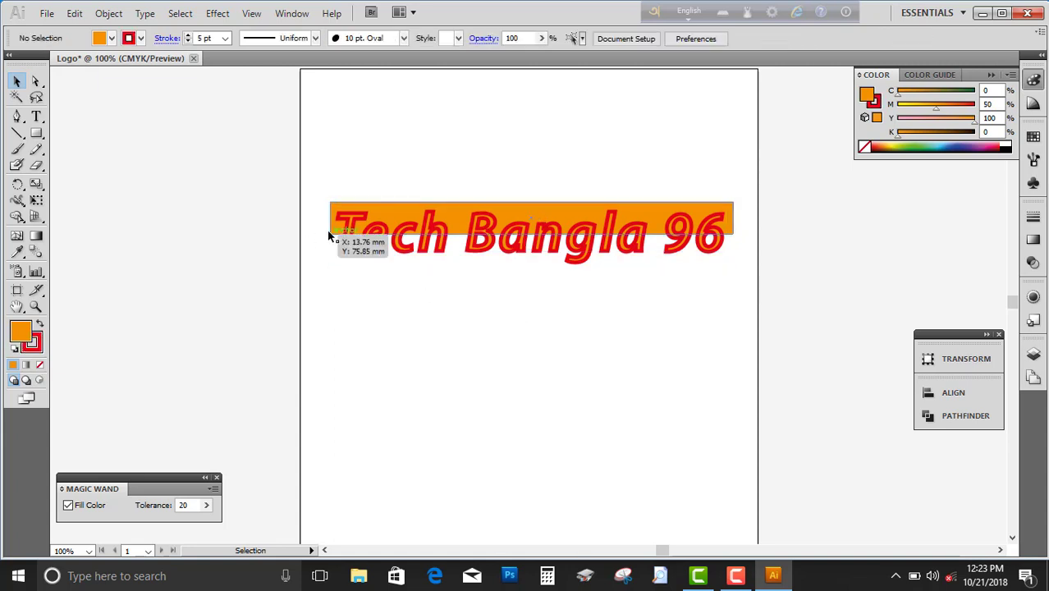
pyautogui.click(333, 262)
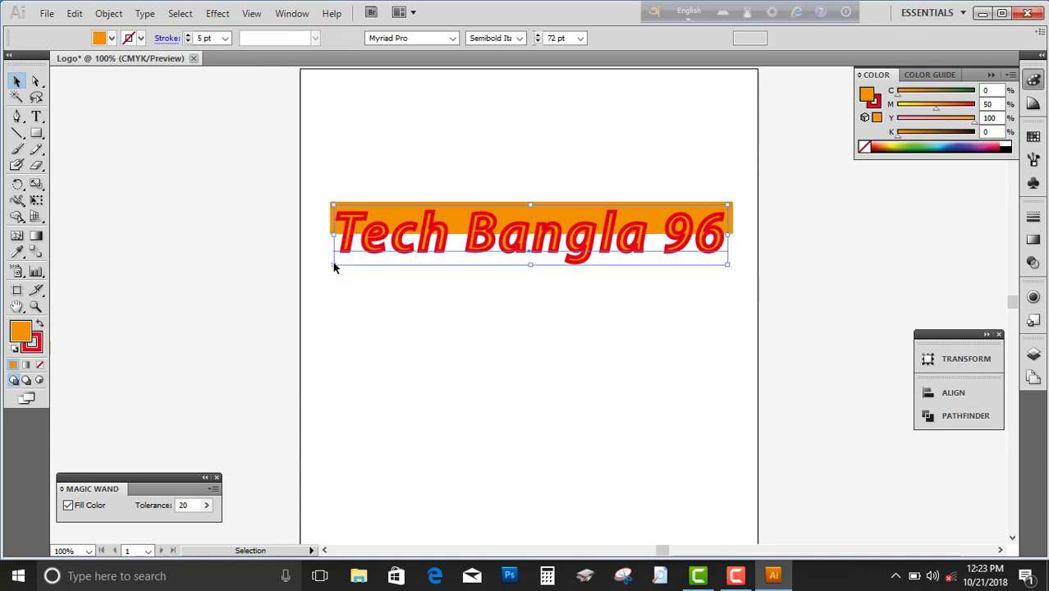
pyautogui.click(738, 311)
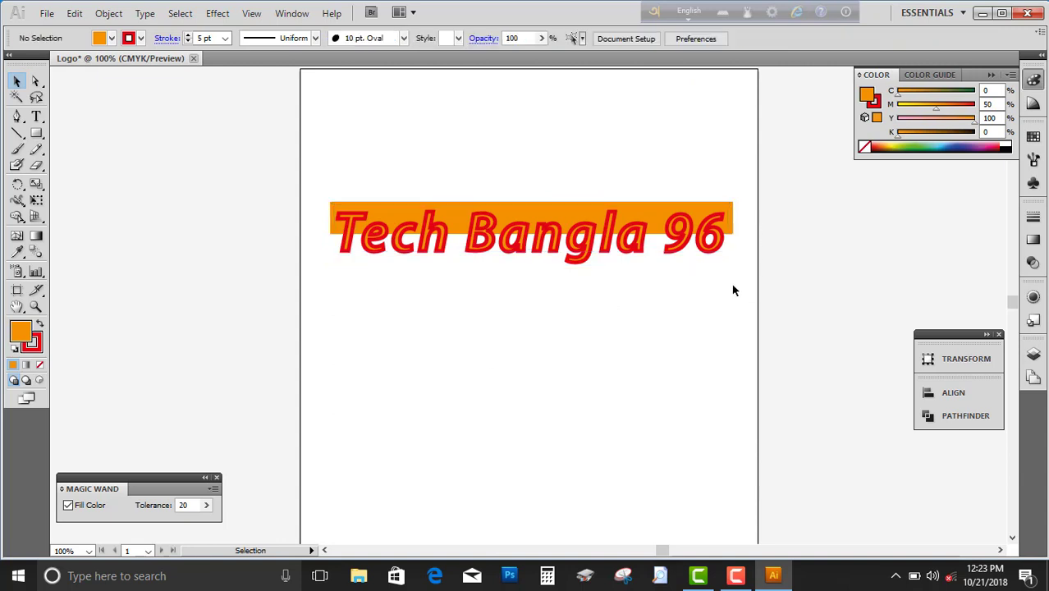
pyautogui.click(729, 229)
pyautogui.moveTo(737, 222); pyautogui.dragTo(729, 220)
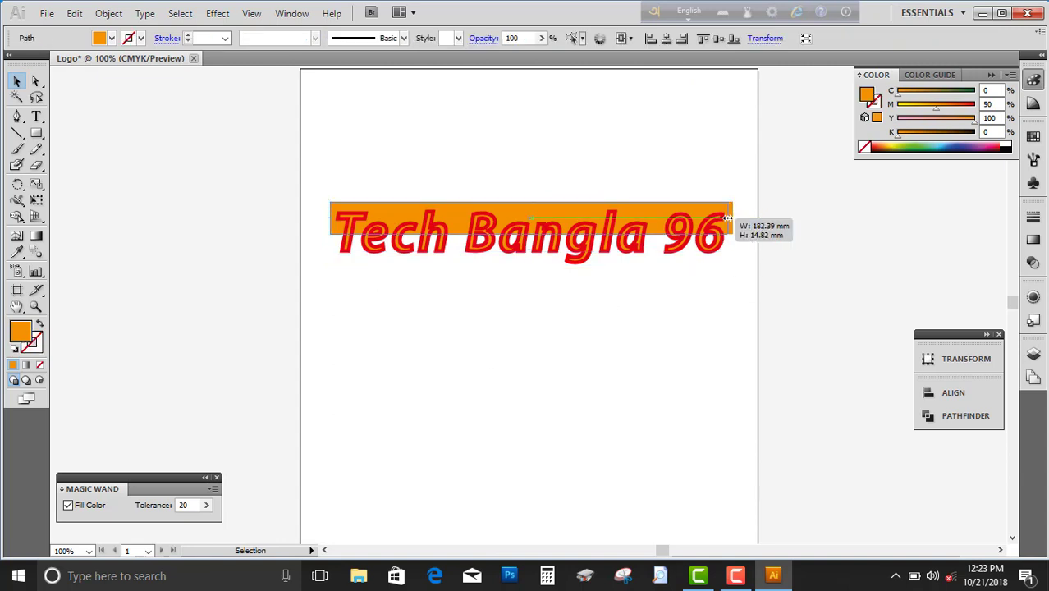
pyautogui.press('Right')
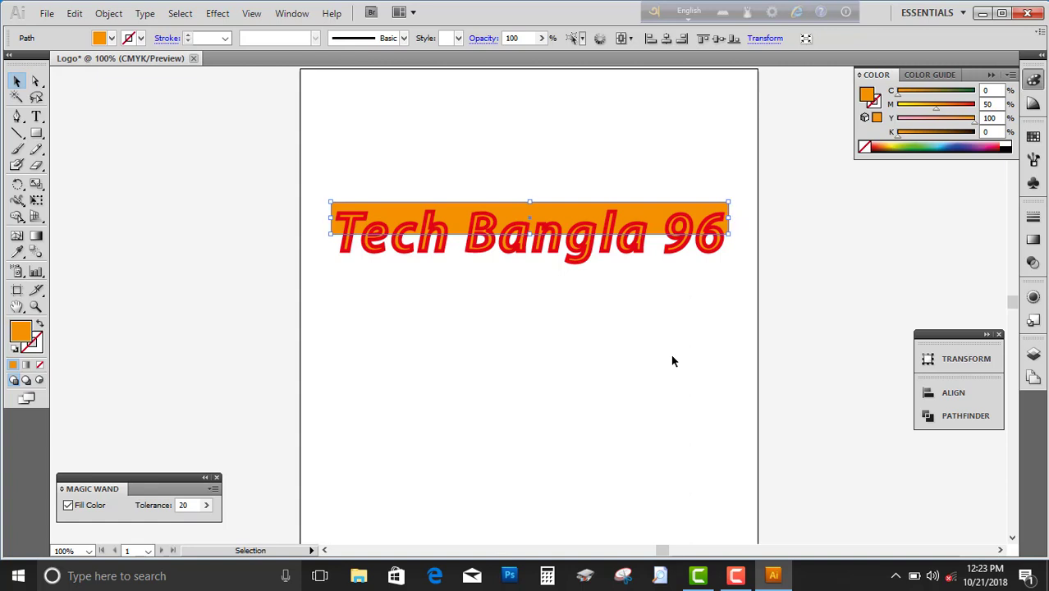
pyautogui.press('Right')
pyautogui.press('Right')
pyautogui.click(670, 395)
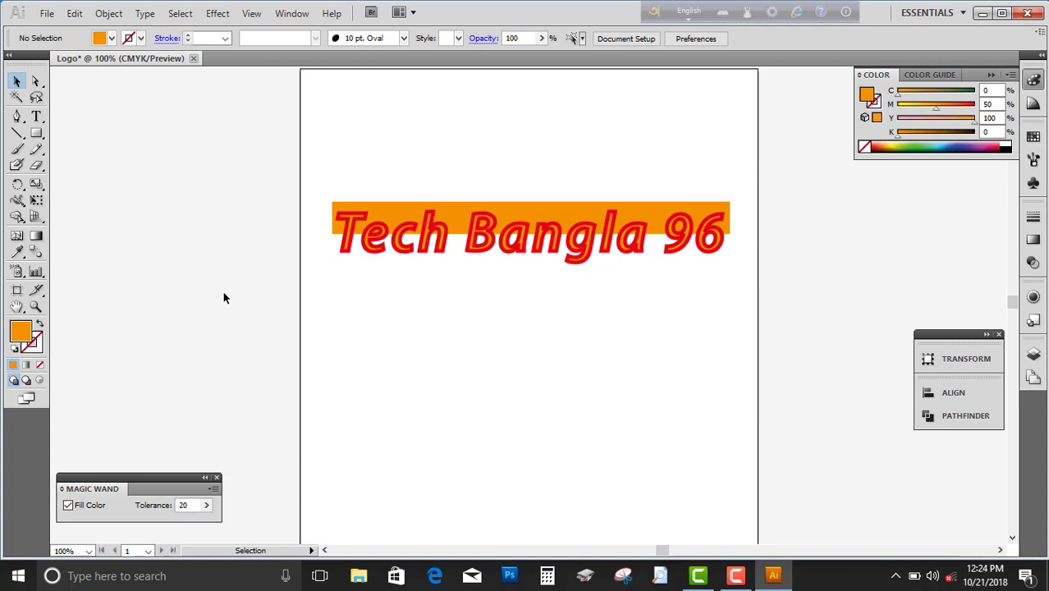
# Start saving the artwork and browse to the PERSONAL (F:) drive.
pyautogui.click(45, 14)
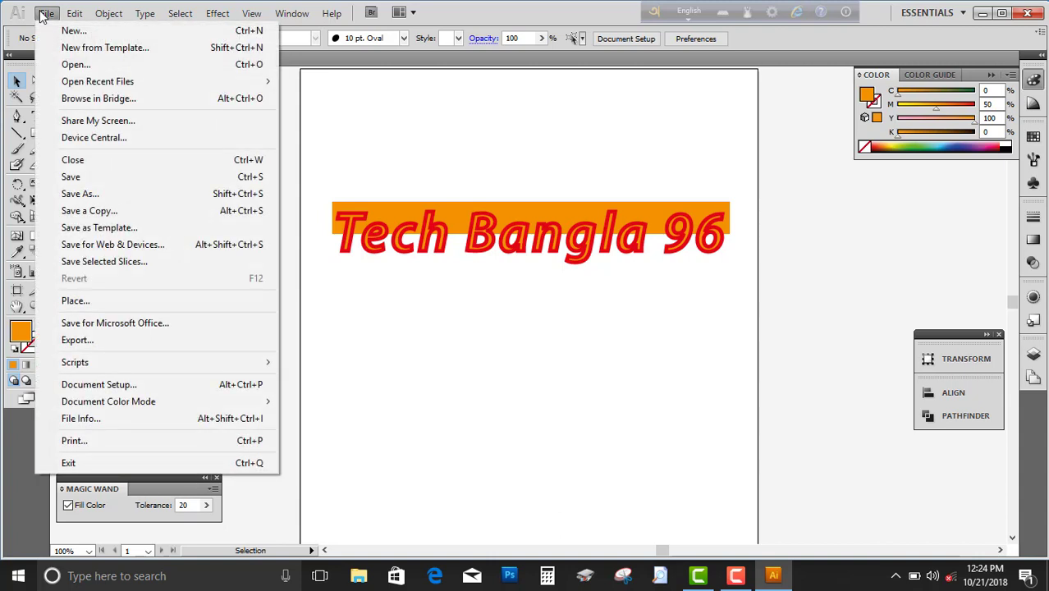
pyautogui.click(96, 184)
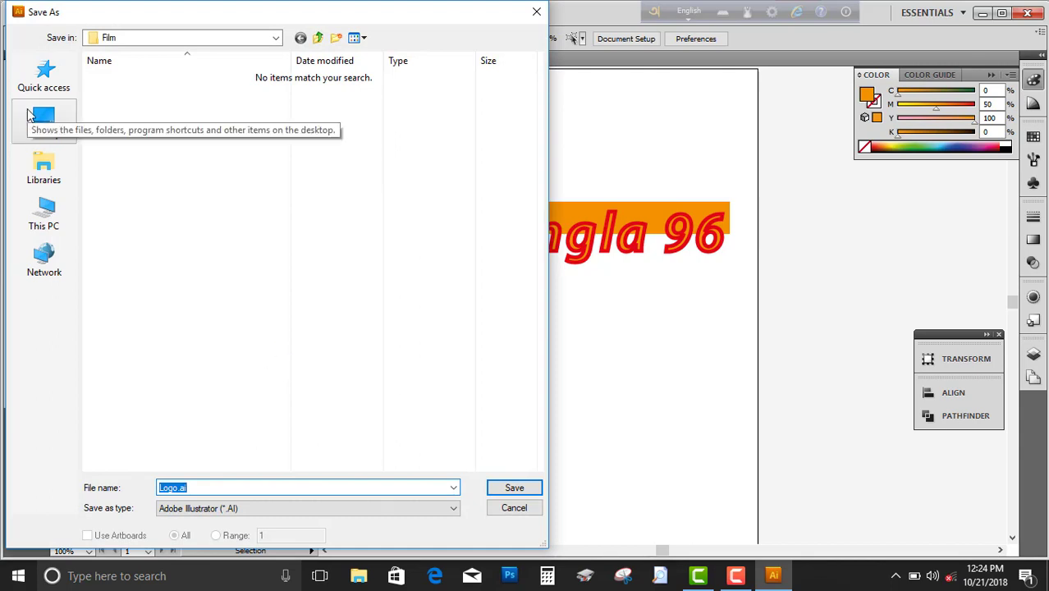
pyautogui.click(56, 222)
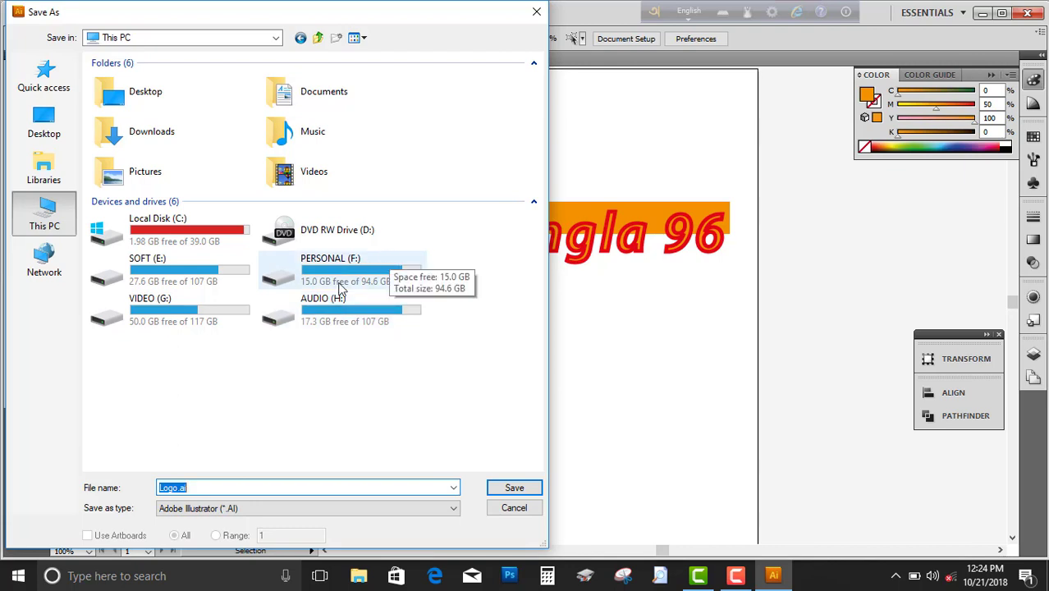
pyautogui.doubleClick(316, 312)
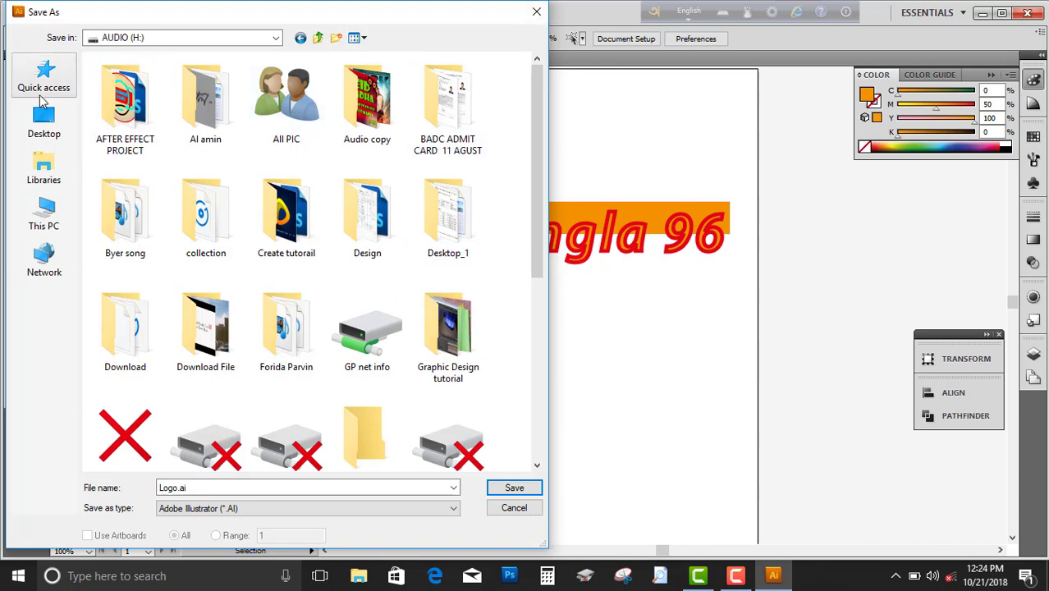
pyautogui.click(44, 122)
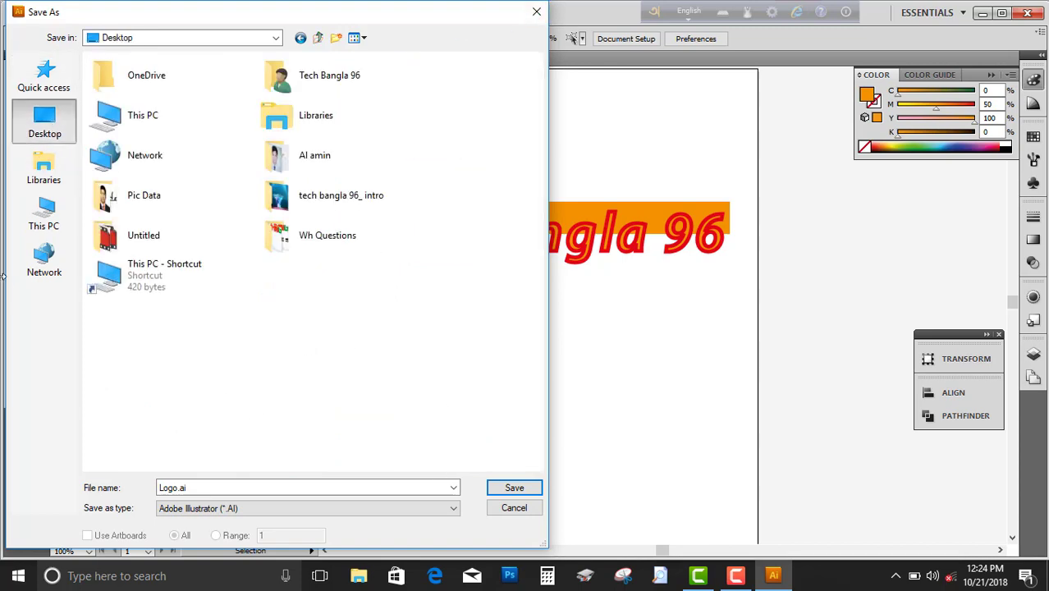
pyautogui.click(44, 215)
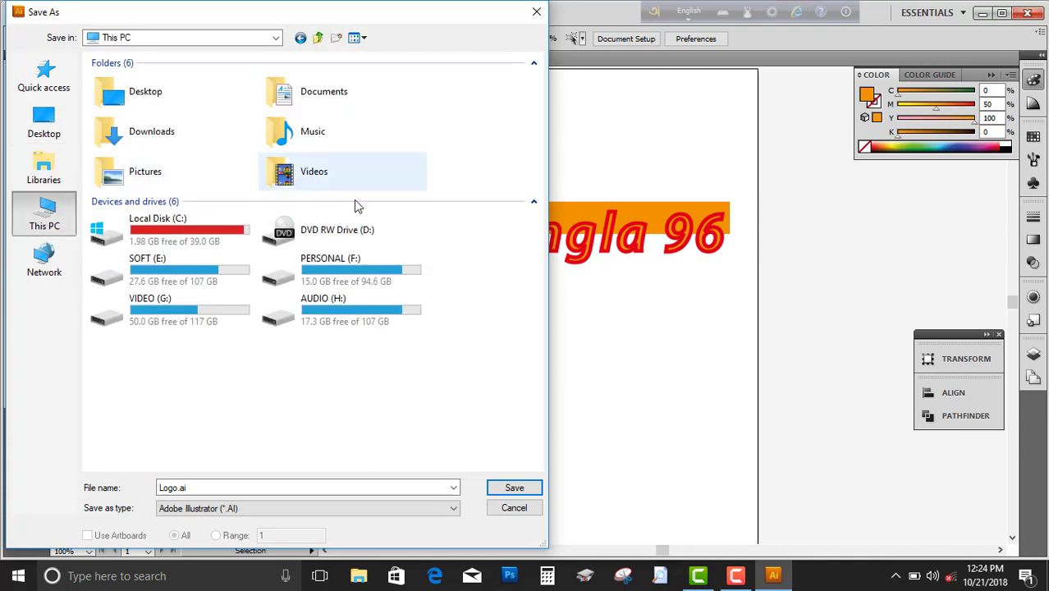
pyautogui.doubleClick(351, 271)
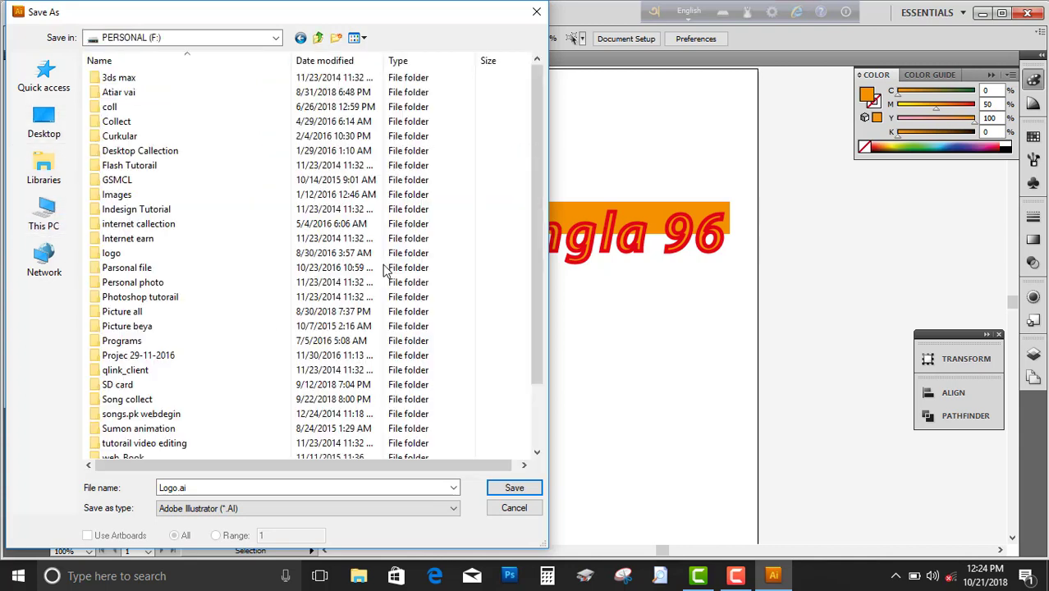
# Create a Textlogo folder and save Logo.ai in it with default Illustrator options.
pyautogui.click(338, 39)
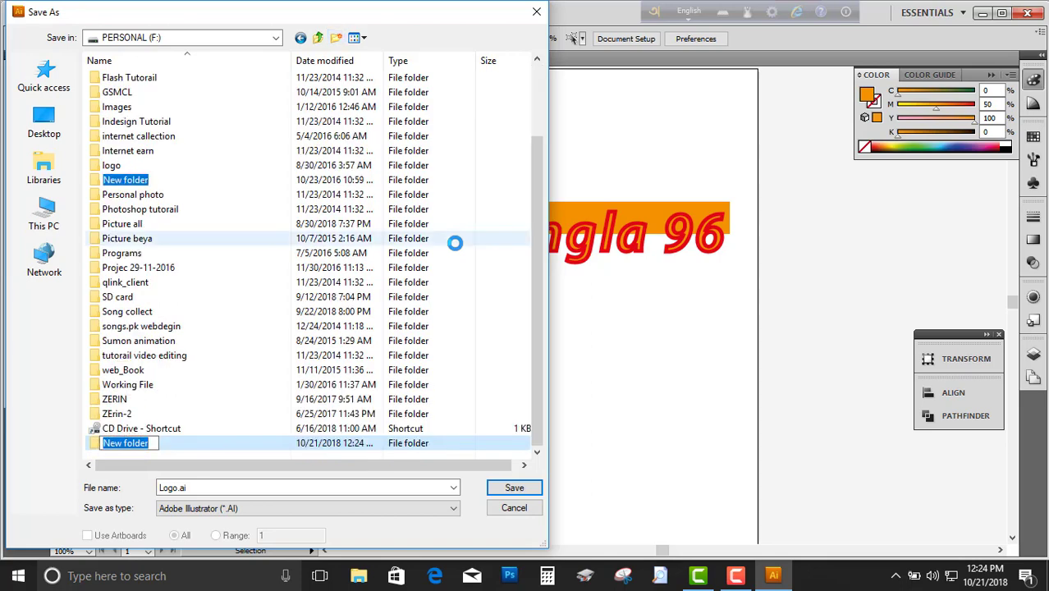
pyautogui.press('BackSpace')
pyautogui.write('Te')
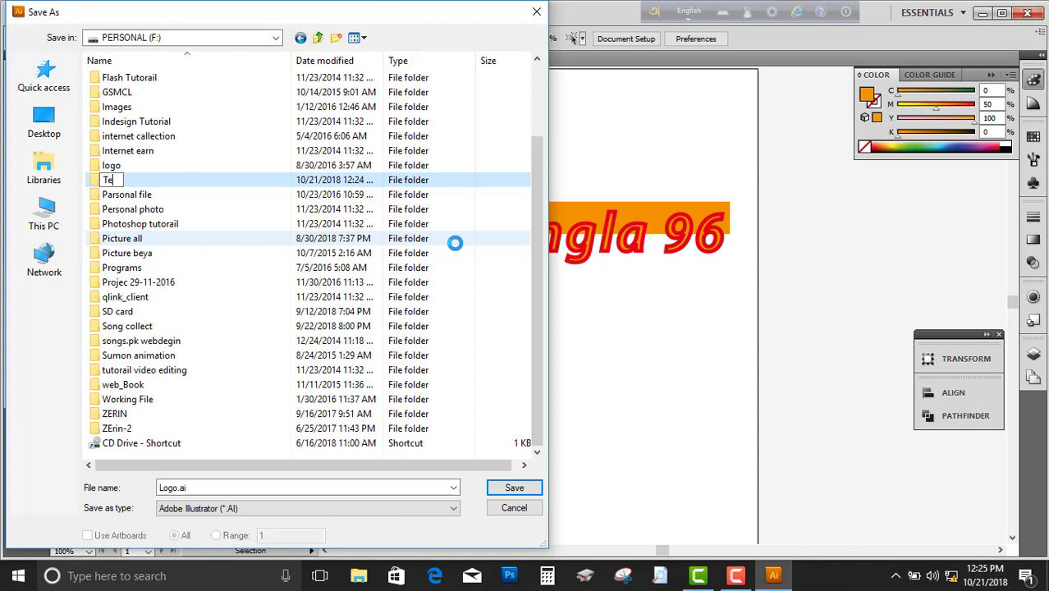
pyautogui.write('xt')
pyautogui.write('logo')
pyautogui.press('Return')
pyautogui.press('Return')
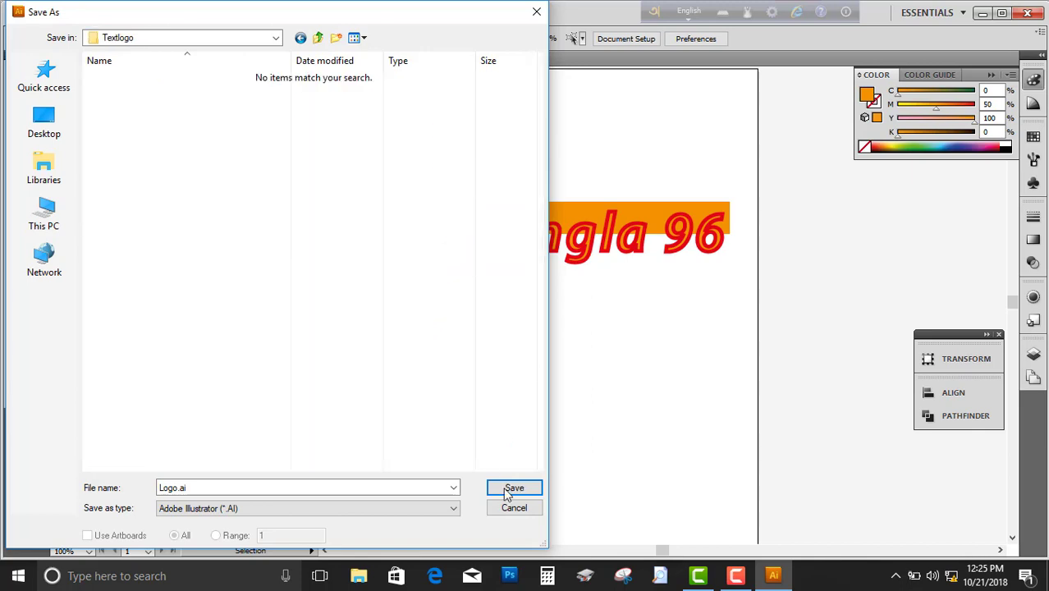
pyautogui.click(515, 487)
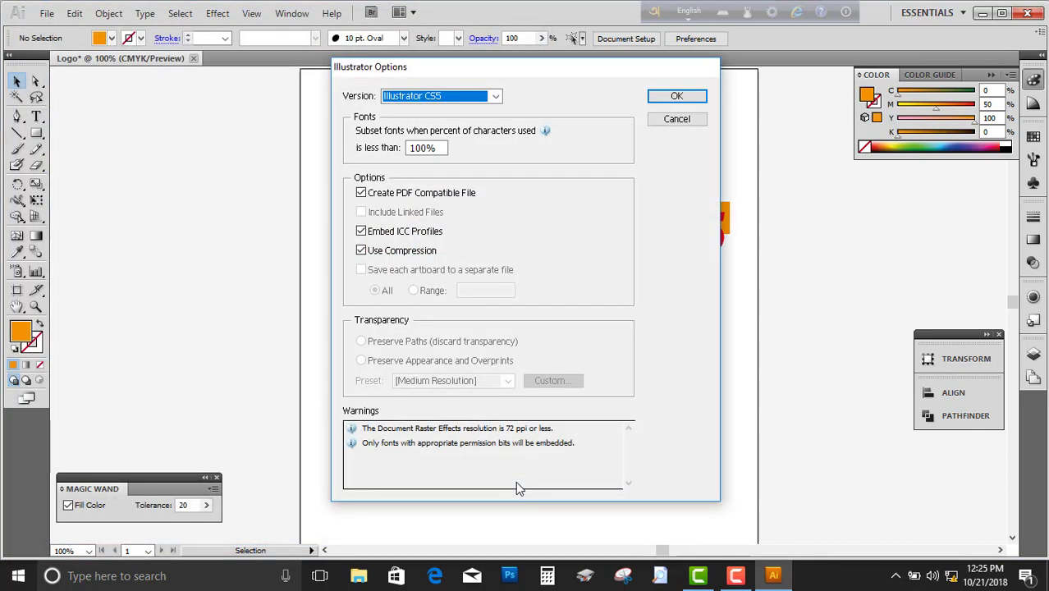
pyautogui.click(688, 96)
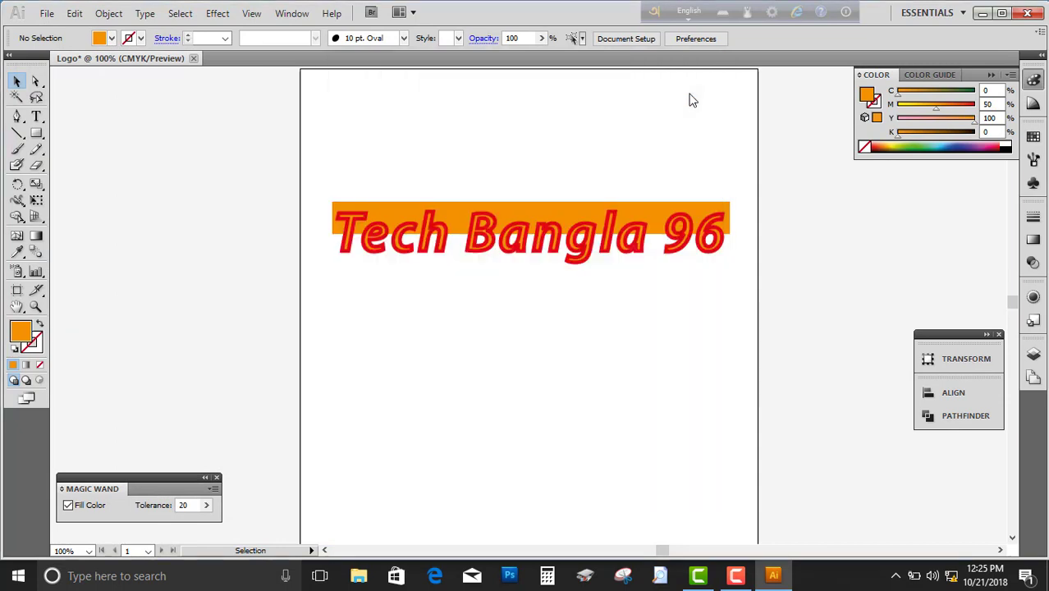
# Export the logo through Save for Web & Devices as a transparent PNG-24.
pyautogui.click(47, 13)
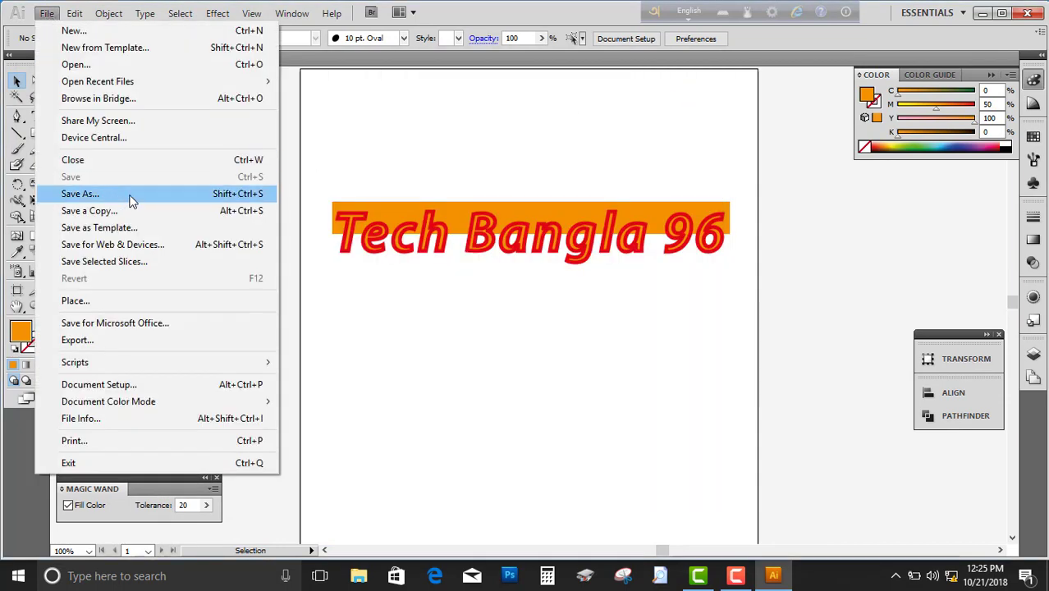
pyautogui.click(462, 343)
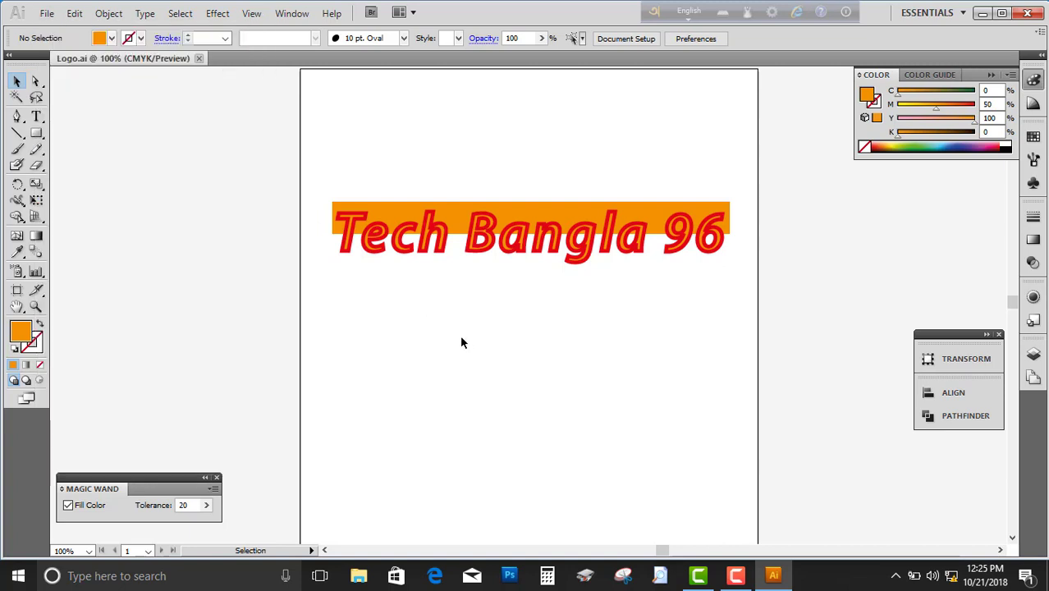
pyautogui.click(46, 14)
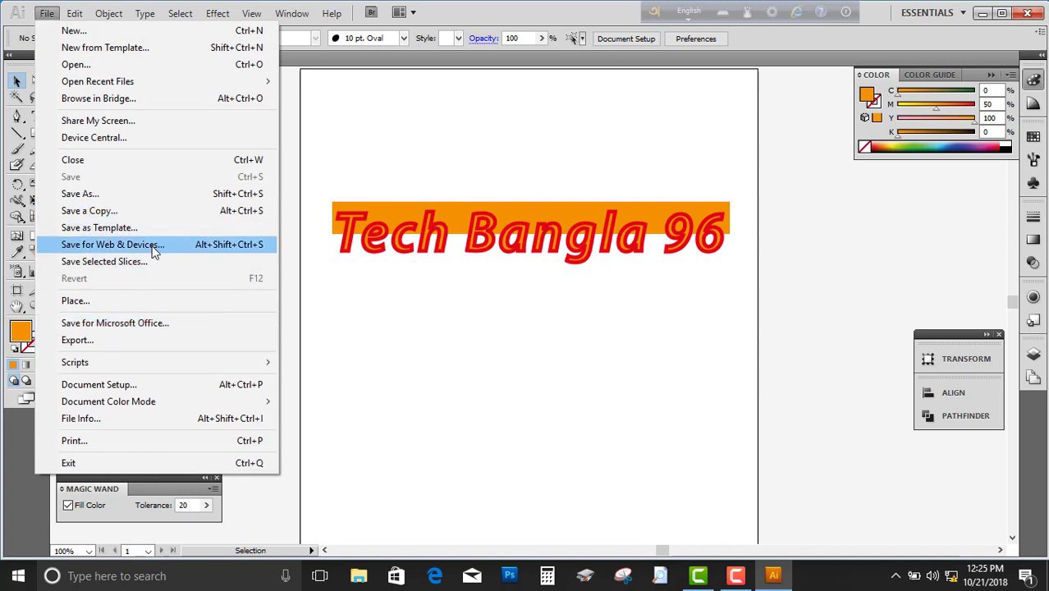
pyautogui.click(153, 251)
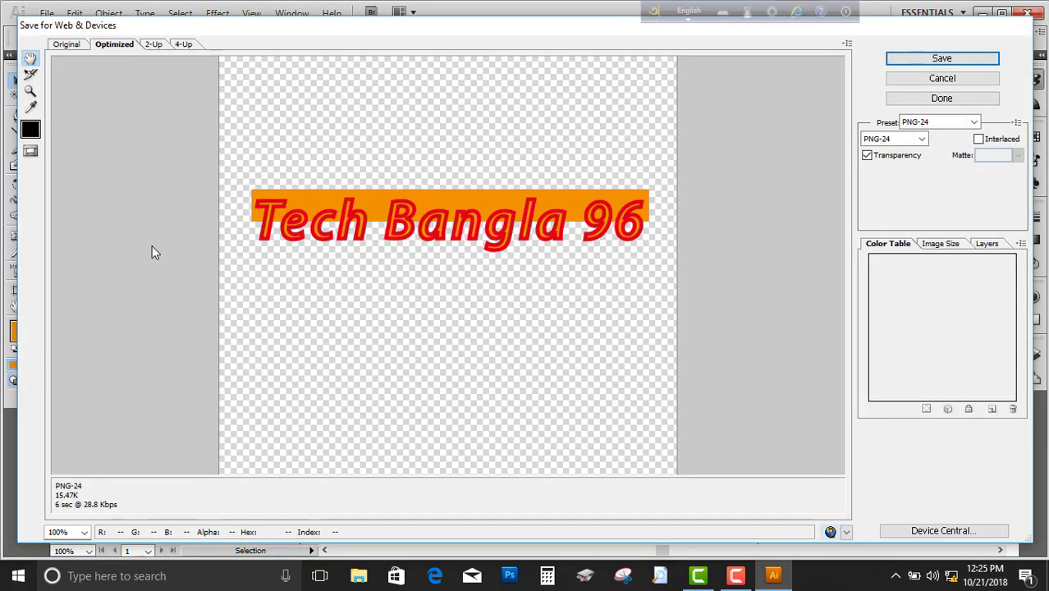
pyautogui.click(941, 59)
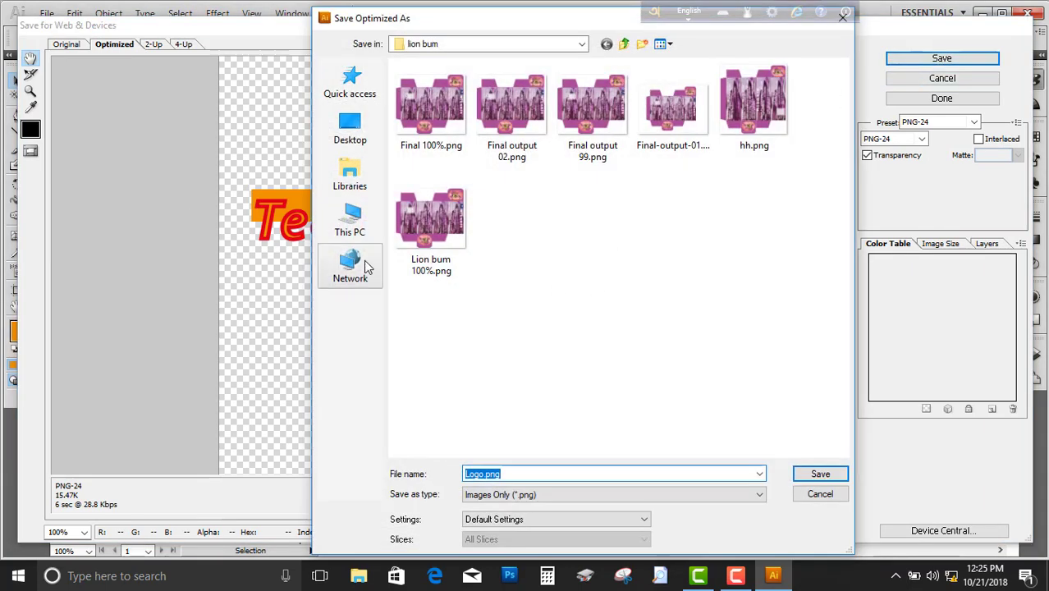
# Save Logo.png into the Textlogo folder on PERSONAL (F:).
pyautogui.click(355, 218)
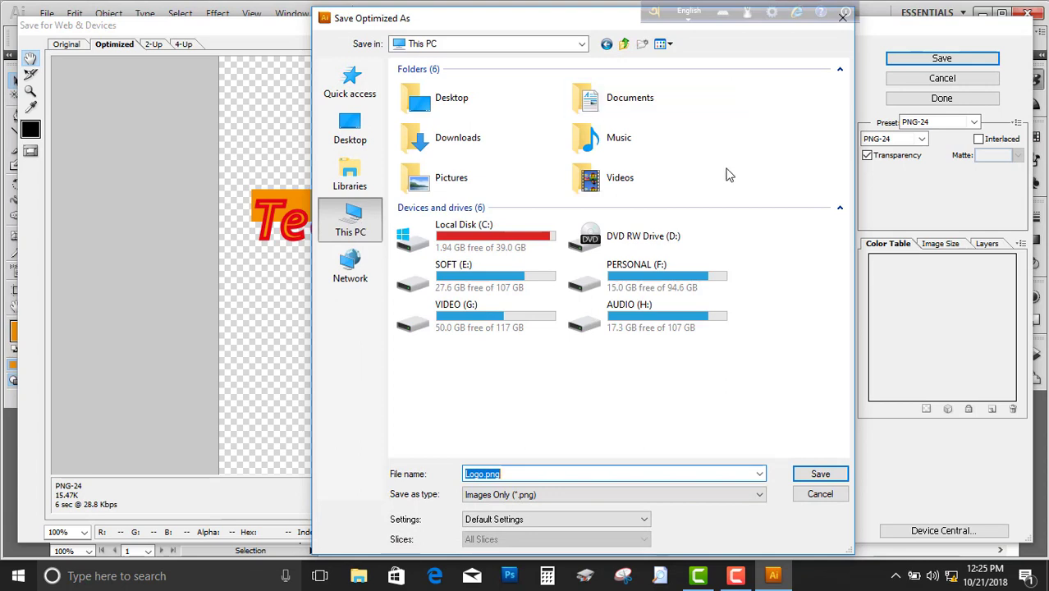
pyautogui.doubleClick(638, 313)
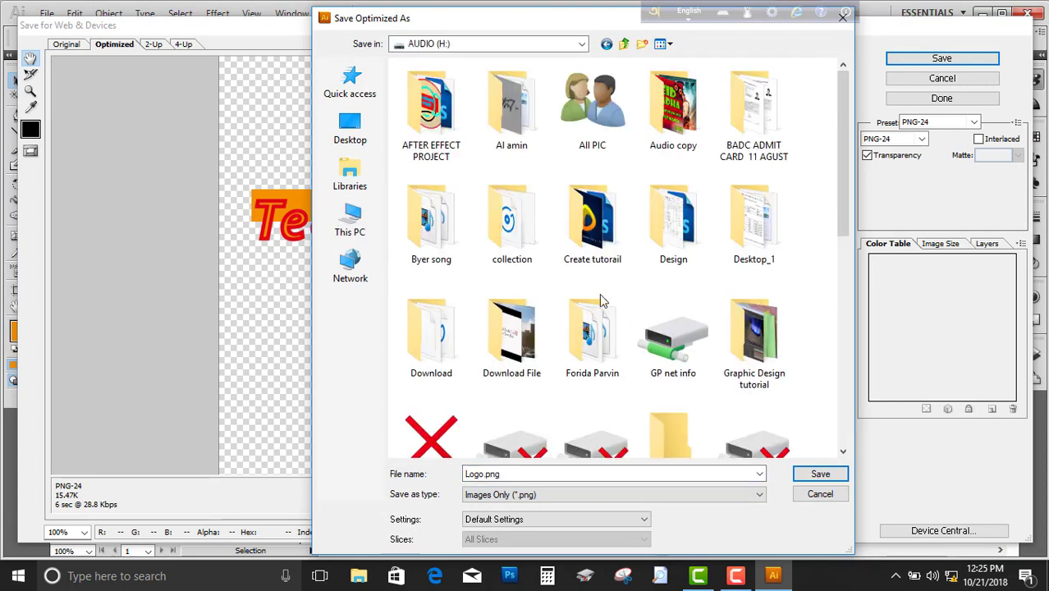
pyautogui.click(606, 44)
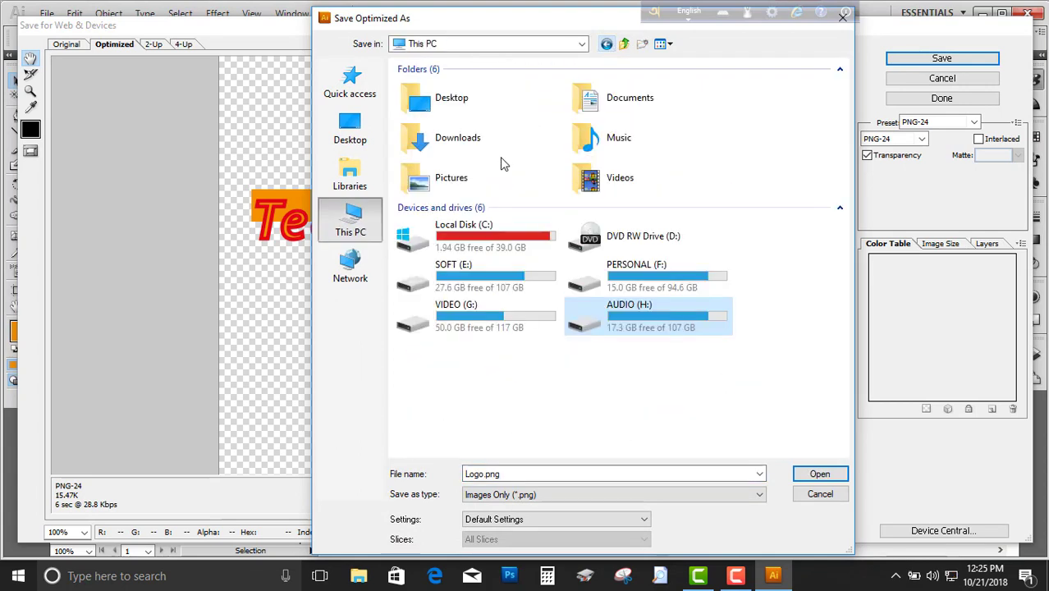
pyautogui.click(503, 320)
pyautogui.doubleClick(637, 279)
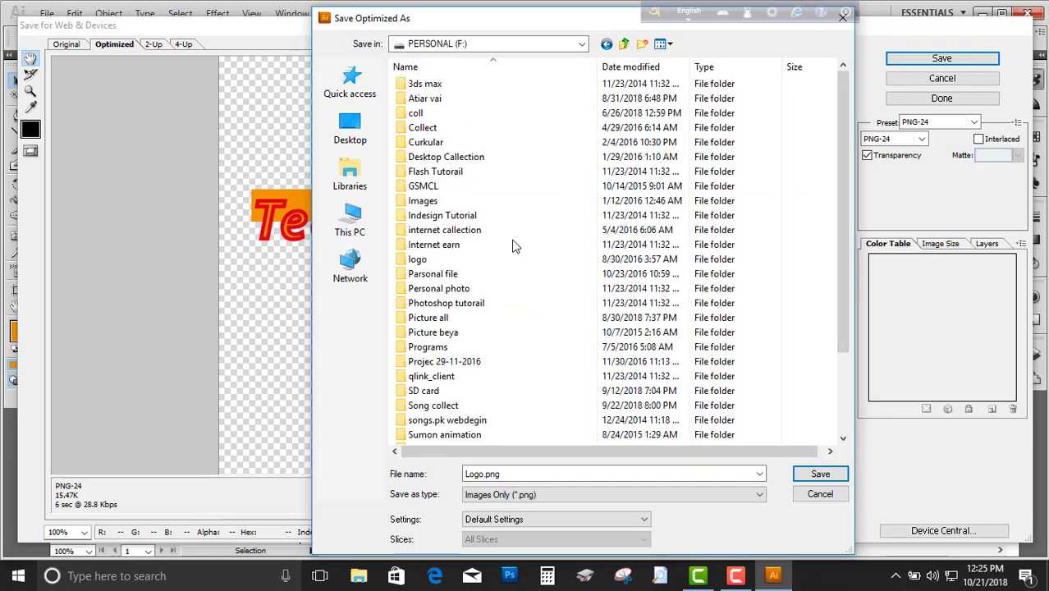
pyautogui.click(436, 203)
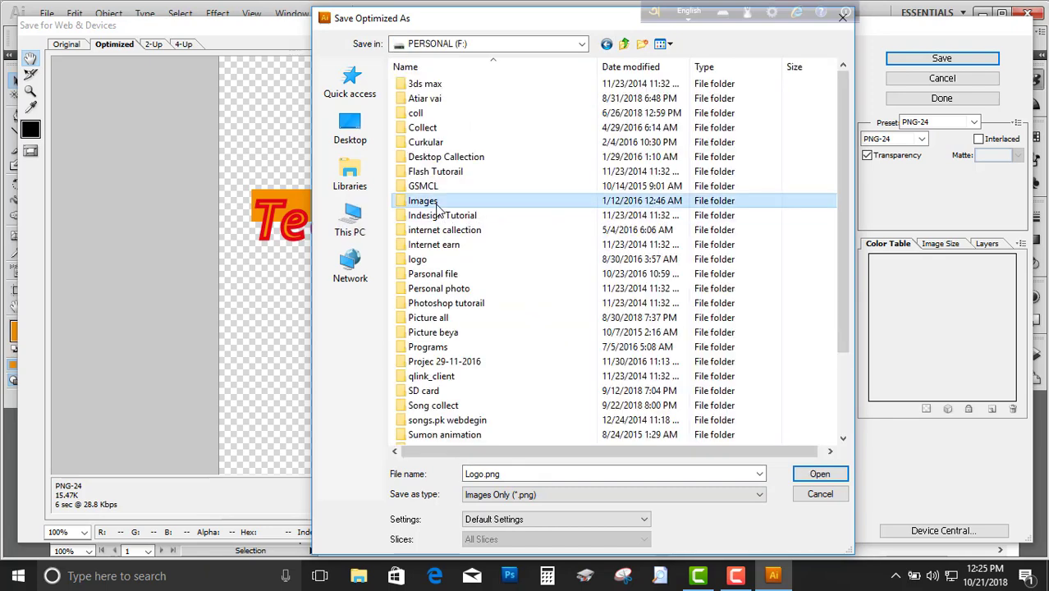
pyautogui.press('t')
pyautogui.press('Return')
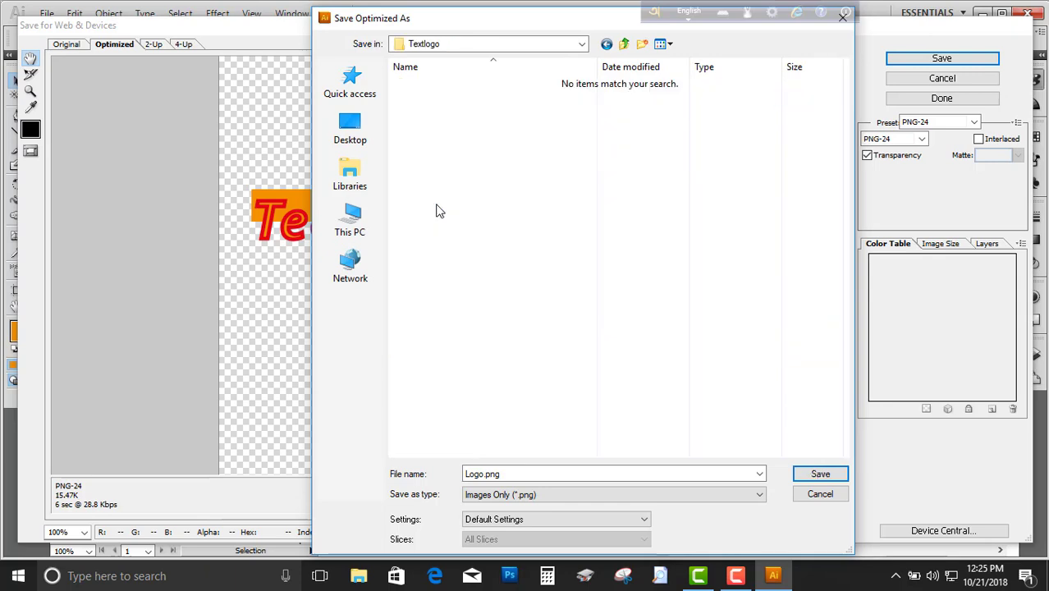
pyautogui.click(808, 475)
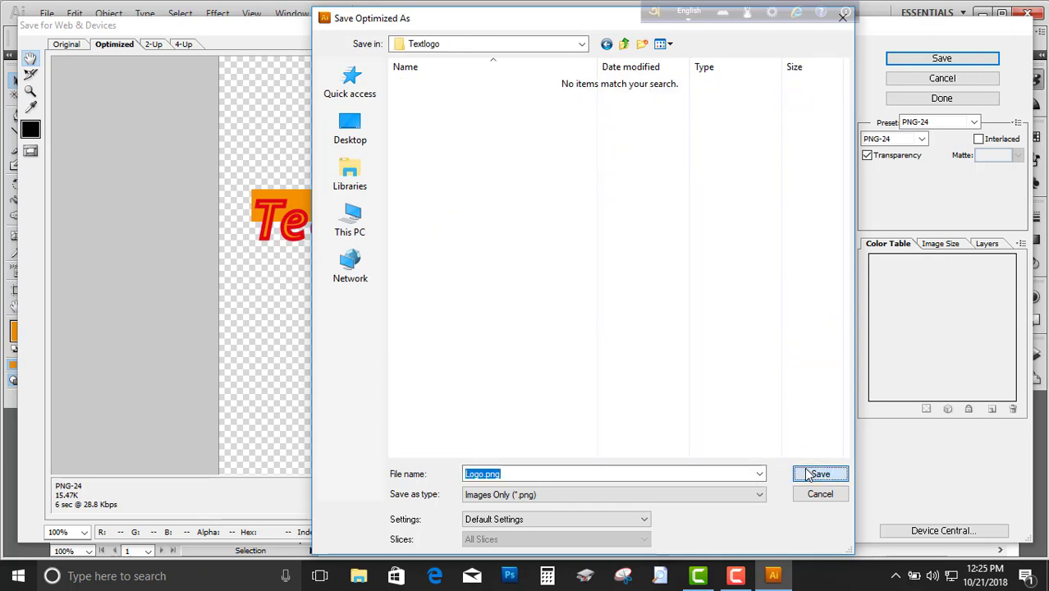